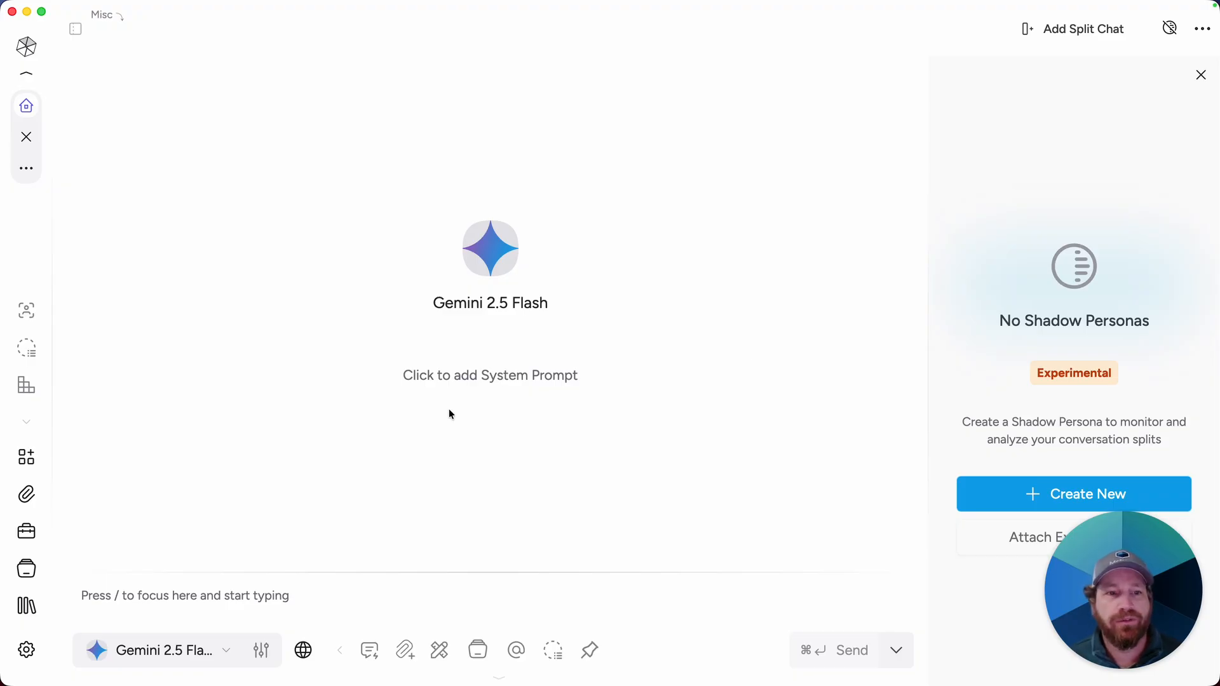
# Step: Open the Toolbox's Live Contexts section and start adding a new live context
pyautogui.click(31, 534)
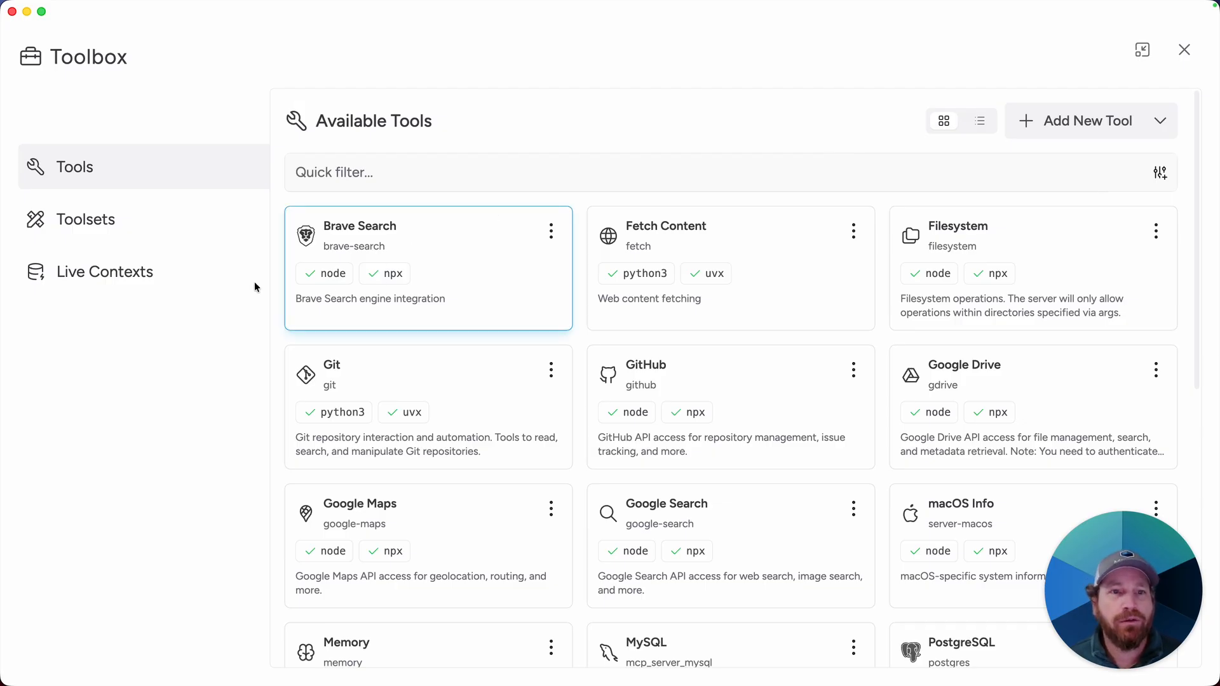
pyautogui.click(167, 282)
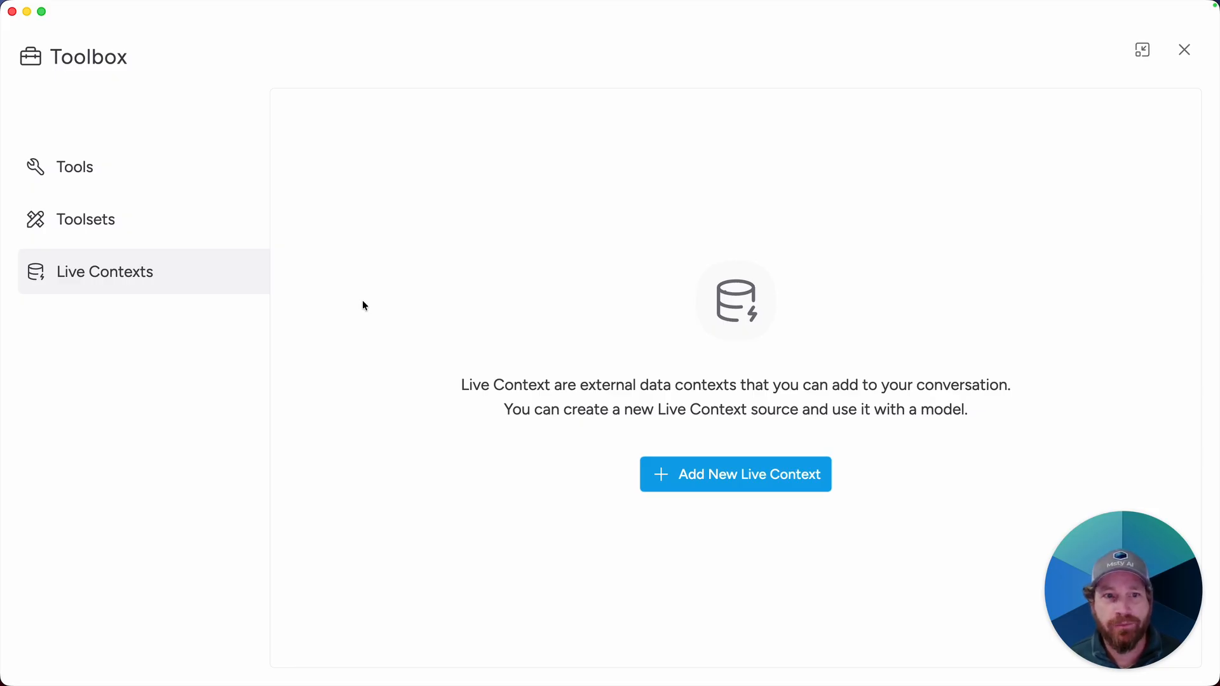
pyautogui.click(733, 489)
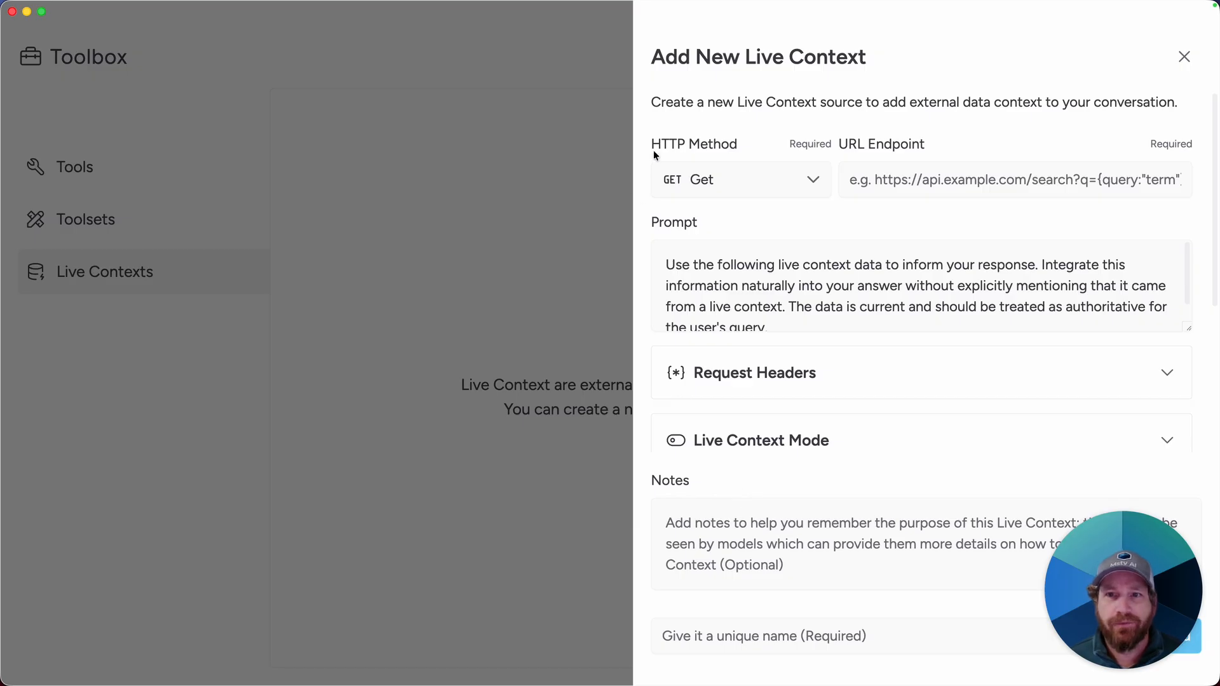
# Step: Set the HTTP method to Post and paste the CourtListener citation-lookup API URL as the endpoint
pyautogui.click(693, 196)
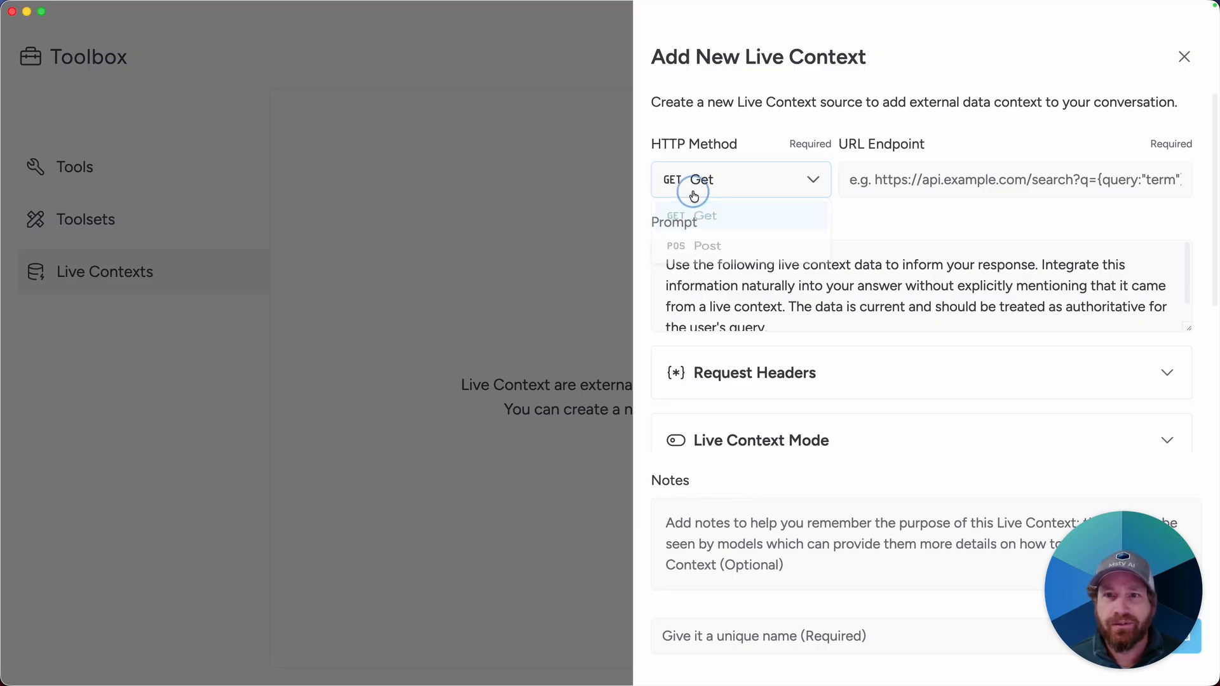
pyautogui.click(710, 253)
pyautogui.click(857, 186)
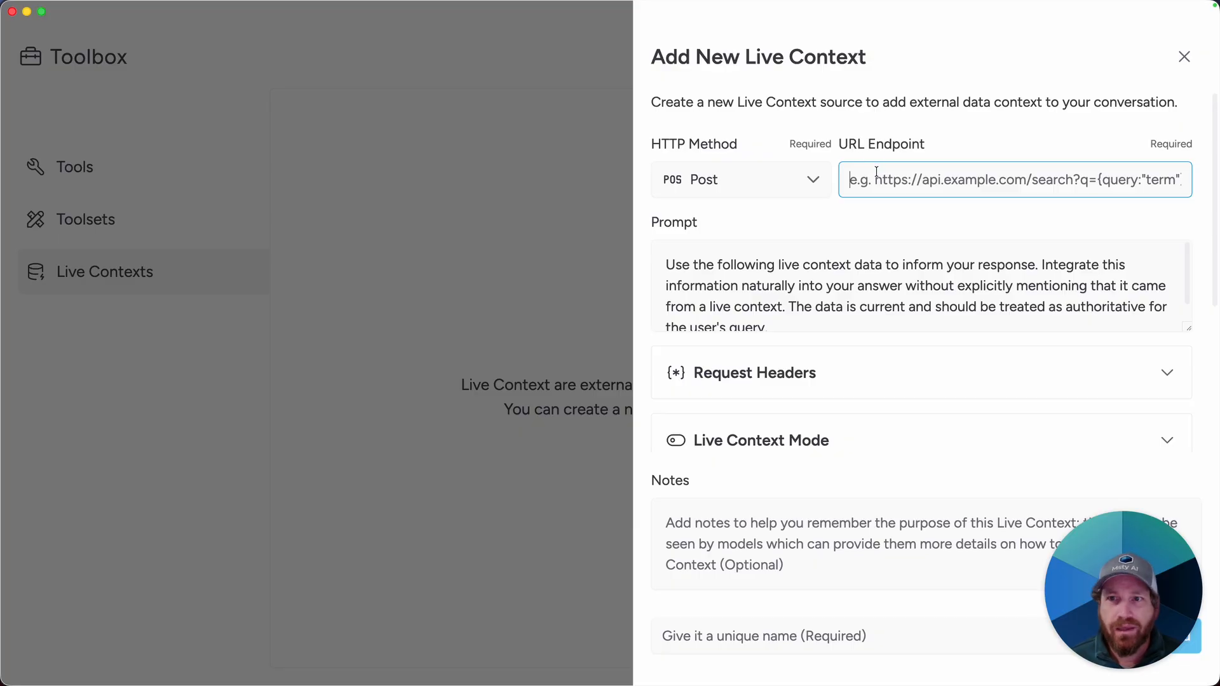
pyautogui.click(887, 178)
pyautogui.write('https://www.courtlistener.com/api/rest/v4/citation-lookup/')
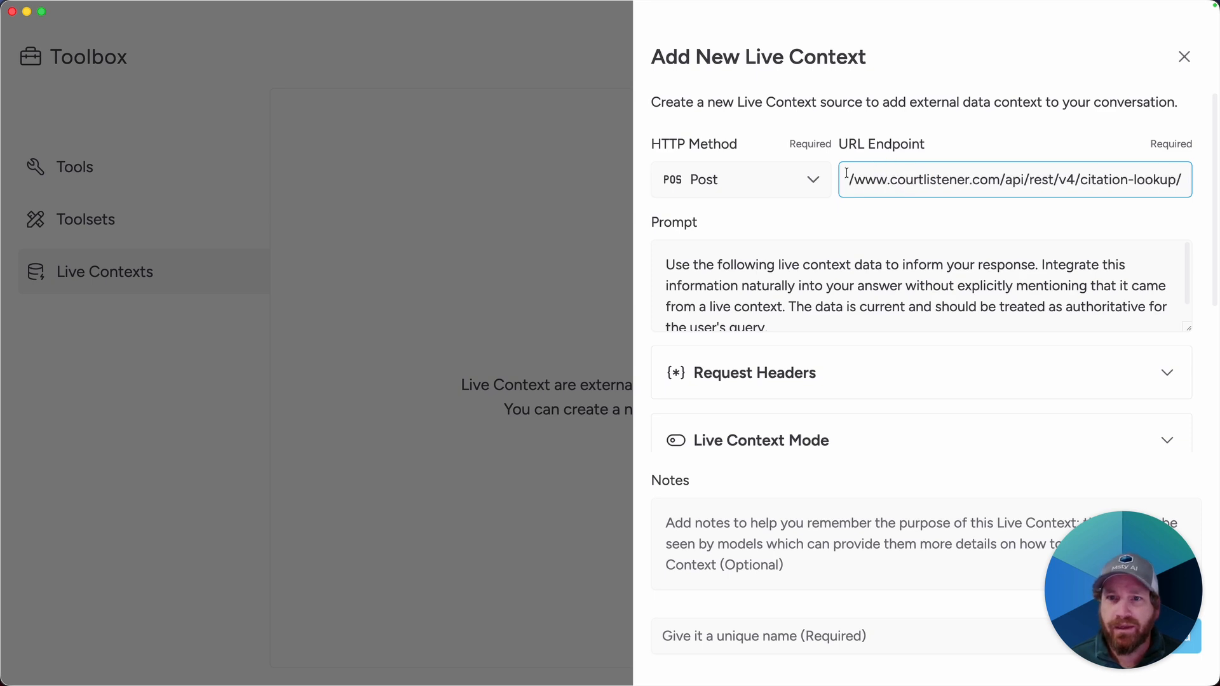
pyautogui.click(888, 181)
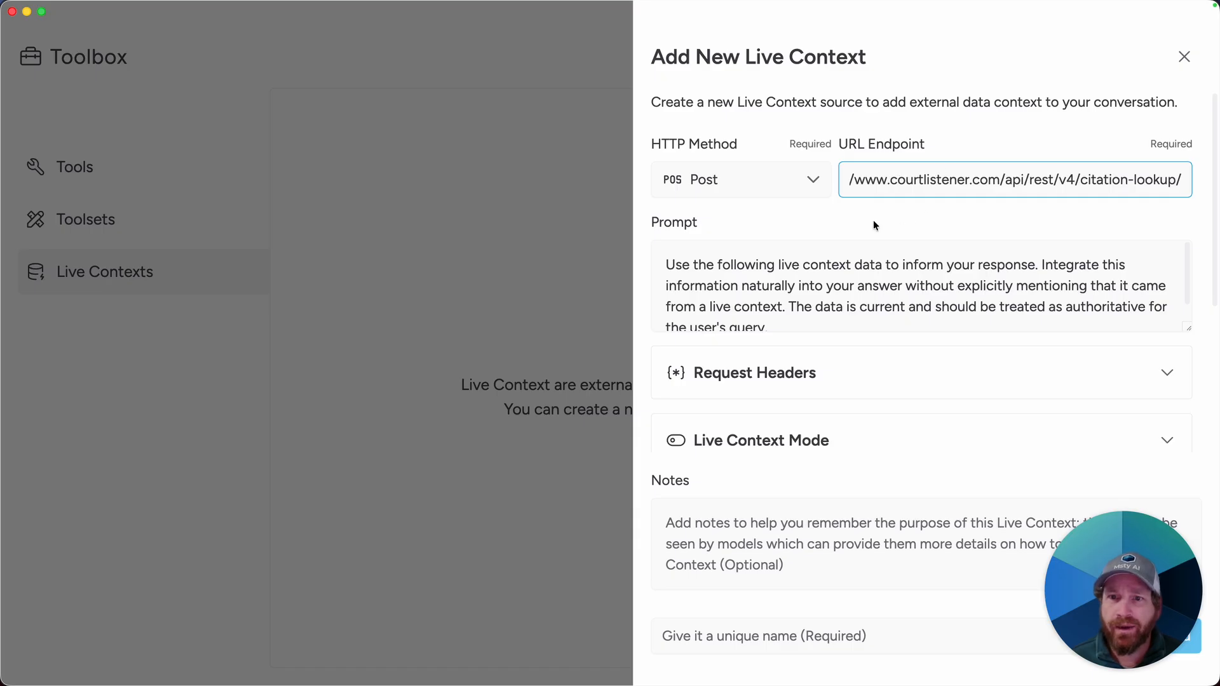
# Step: Edit the request headers JSON so it holds only an Authorization header with a Bearer value
pyautogui.scroll(-1, 887, 305)
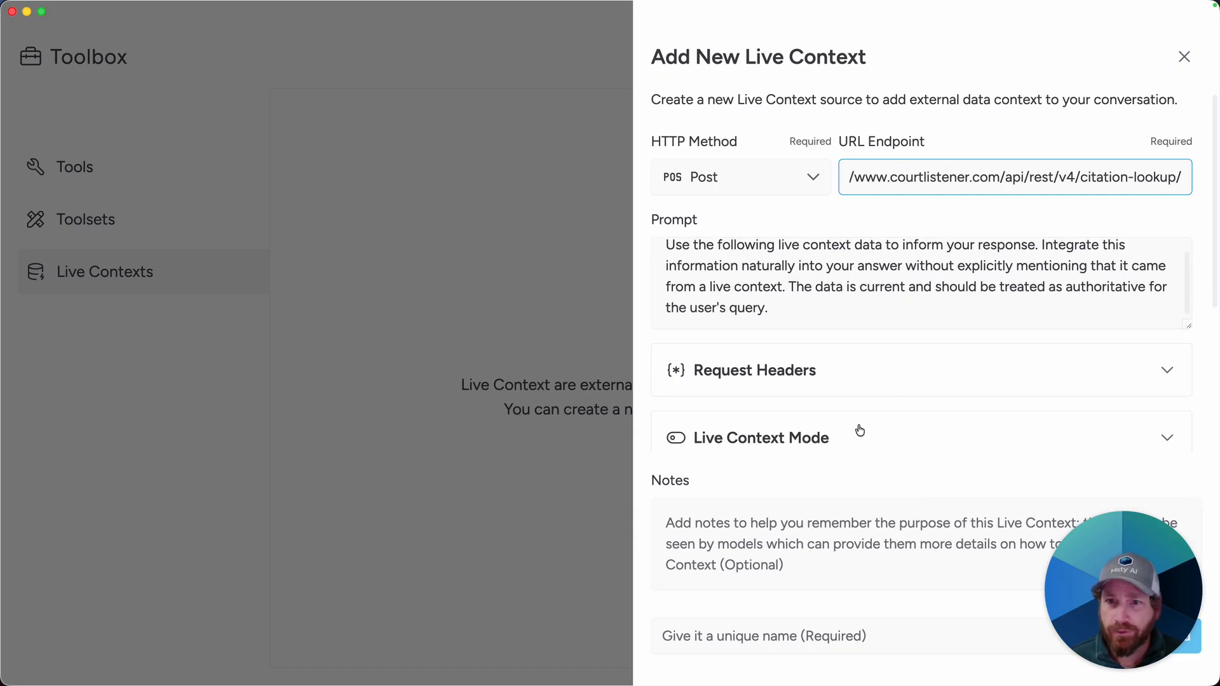
pyautogui.scroll(-5, 888, 416)
pyautogui.scroll(4, 878, 401)
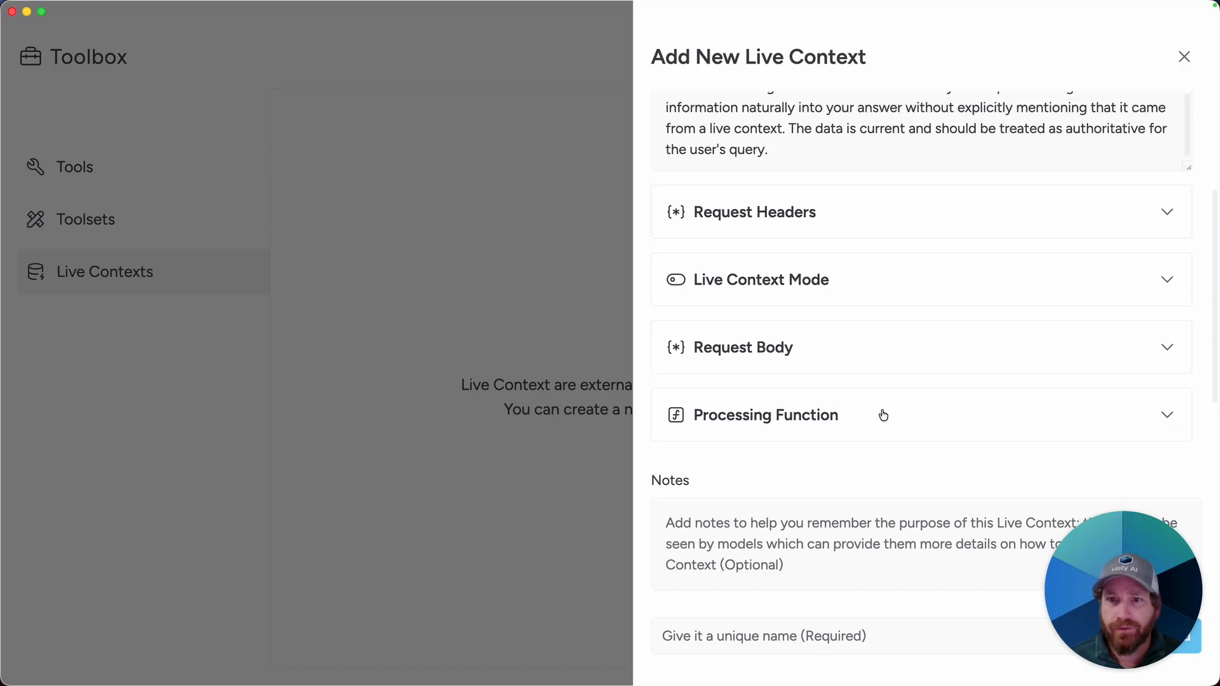
pyautogui.click(811, 224)
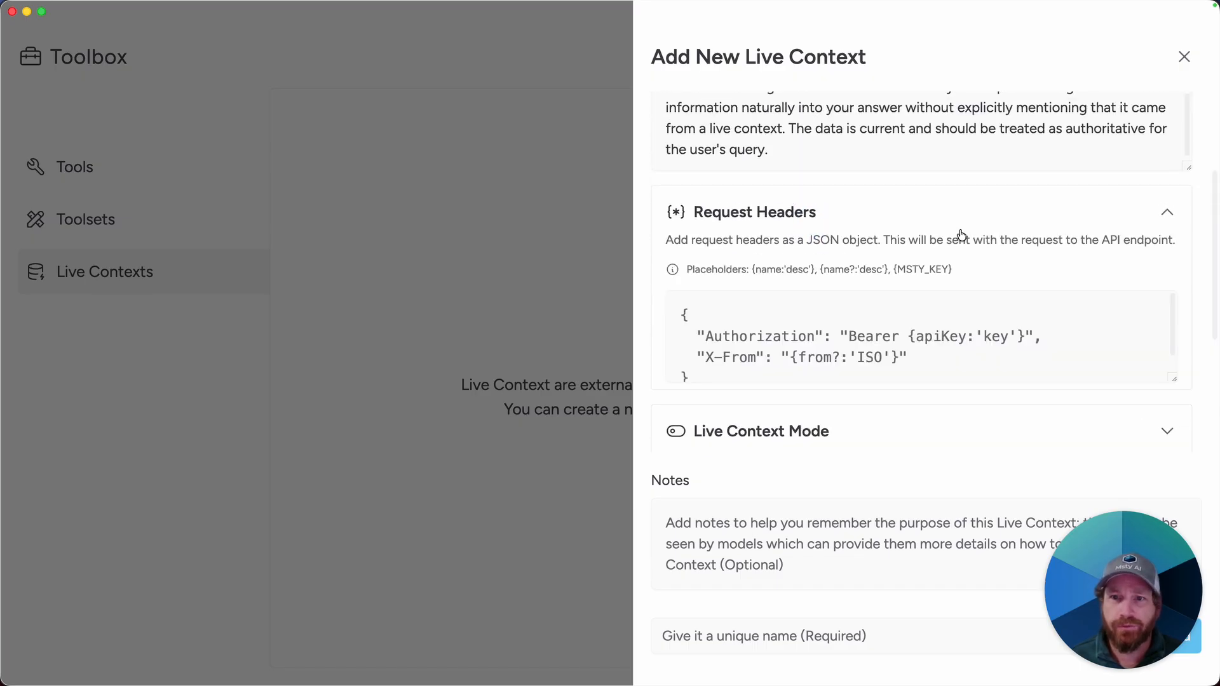
pyautogui.click(877, 356)
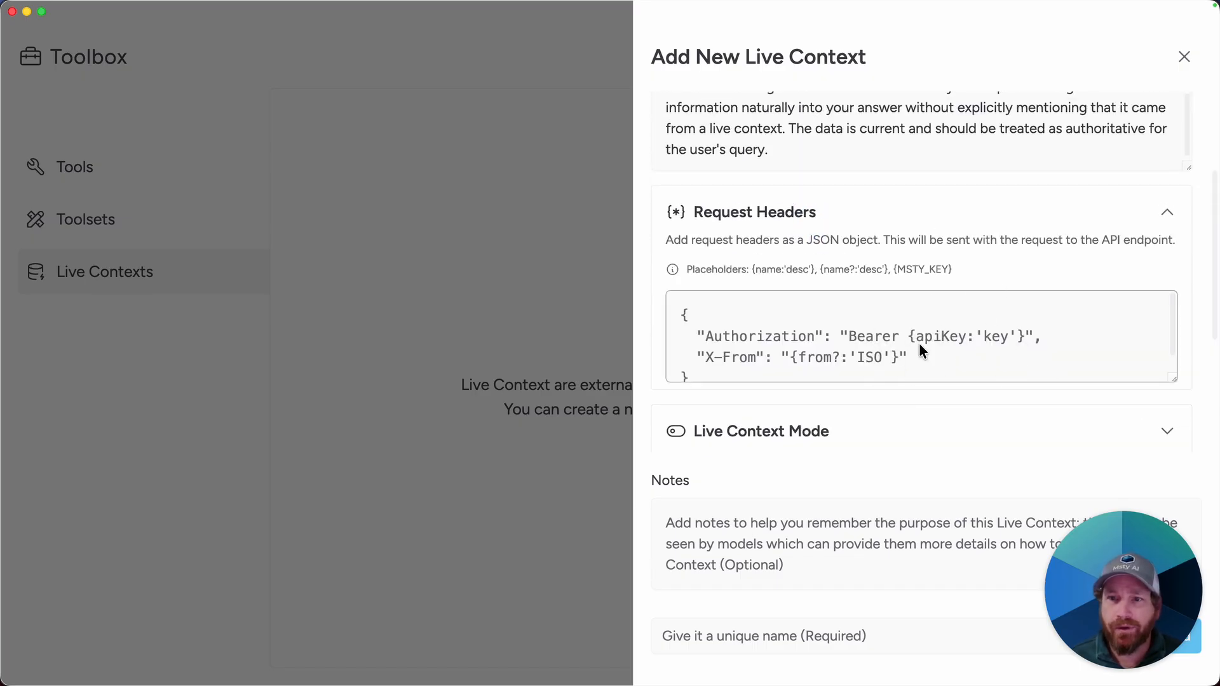
pyautogui.click(681, 313)
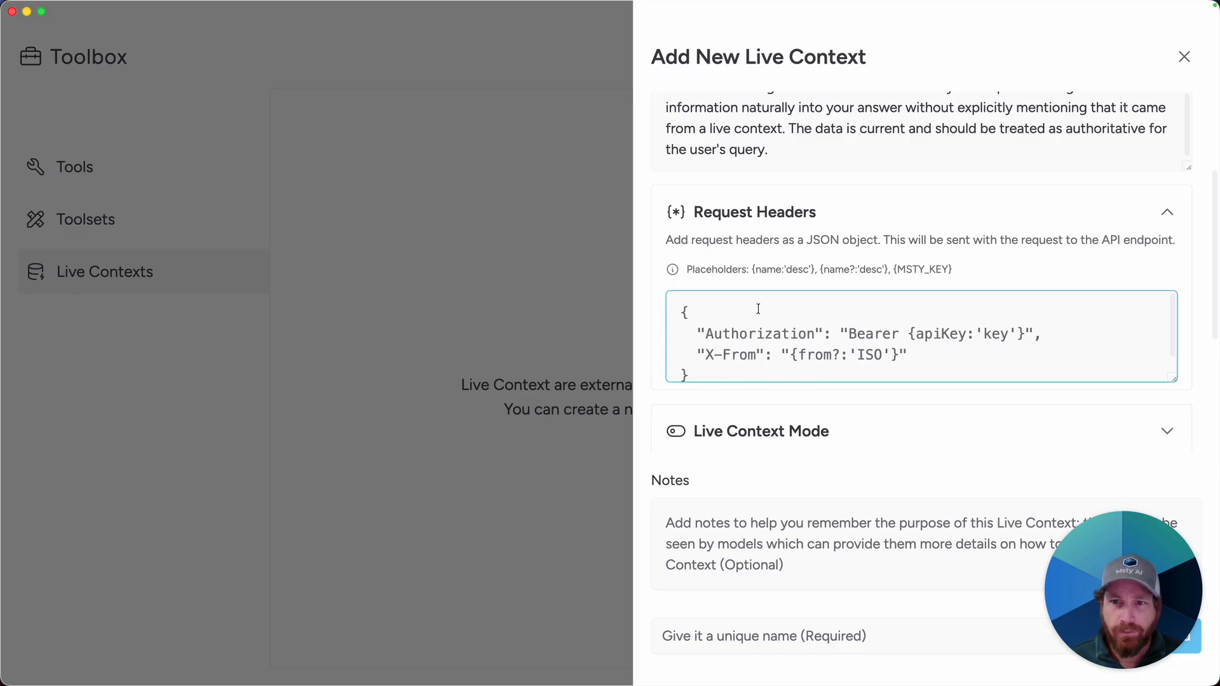
pyautogui.press('Down')
pyautogui.hotkey('shift', 'Down')
pyautogui.hotkey('shift', 'End')
pyautogui.write('"Authorixa')
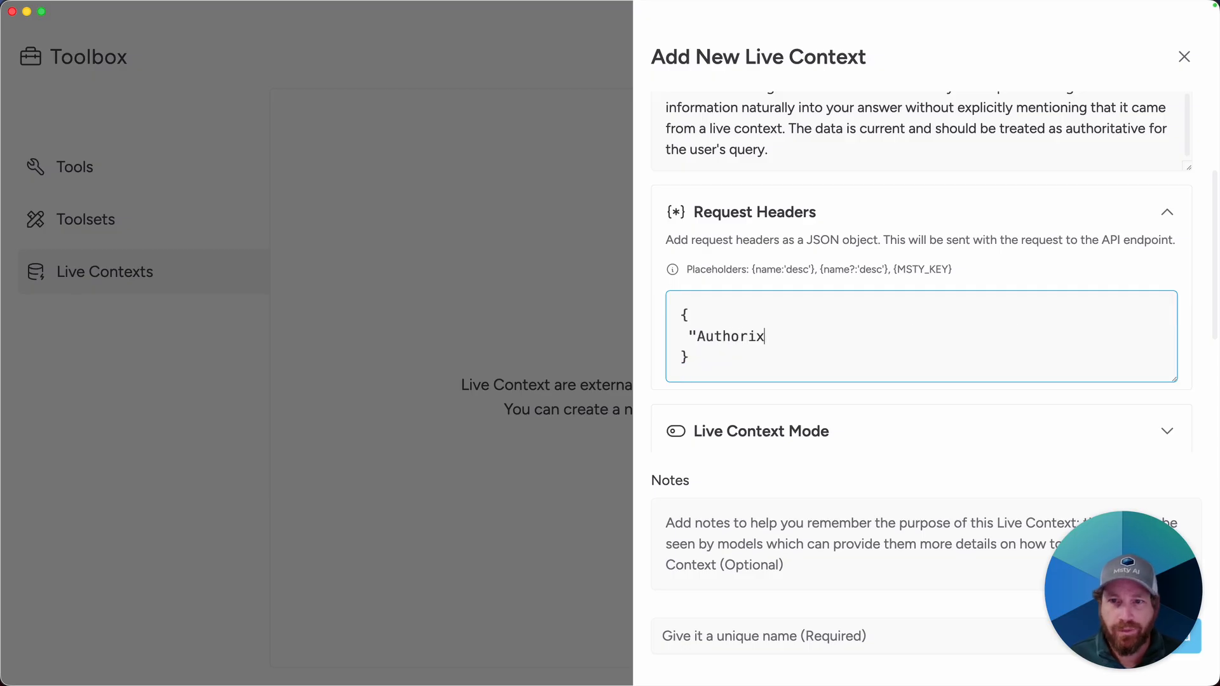
pyautogui.press('BackSpace')
pyautogui.press('BackSpace')
pyautogui.write('zation":"Bearer')
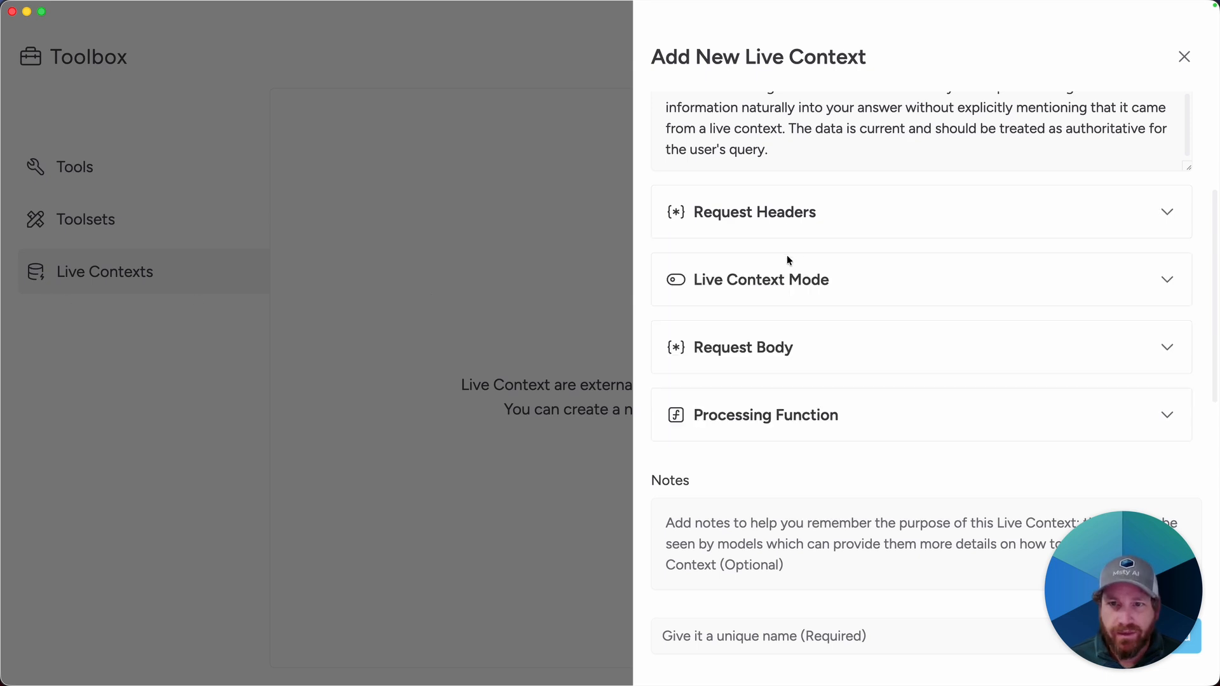
# Step: Switch the live context mode to Pull and set the request body to a "text" field with the {query:'citations'} placeholder
pyautogui.click(776, 286)
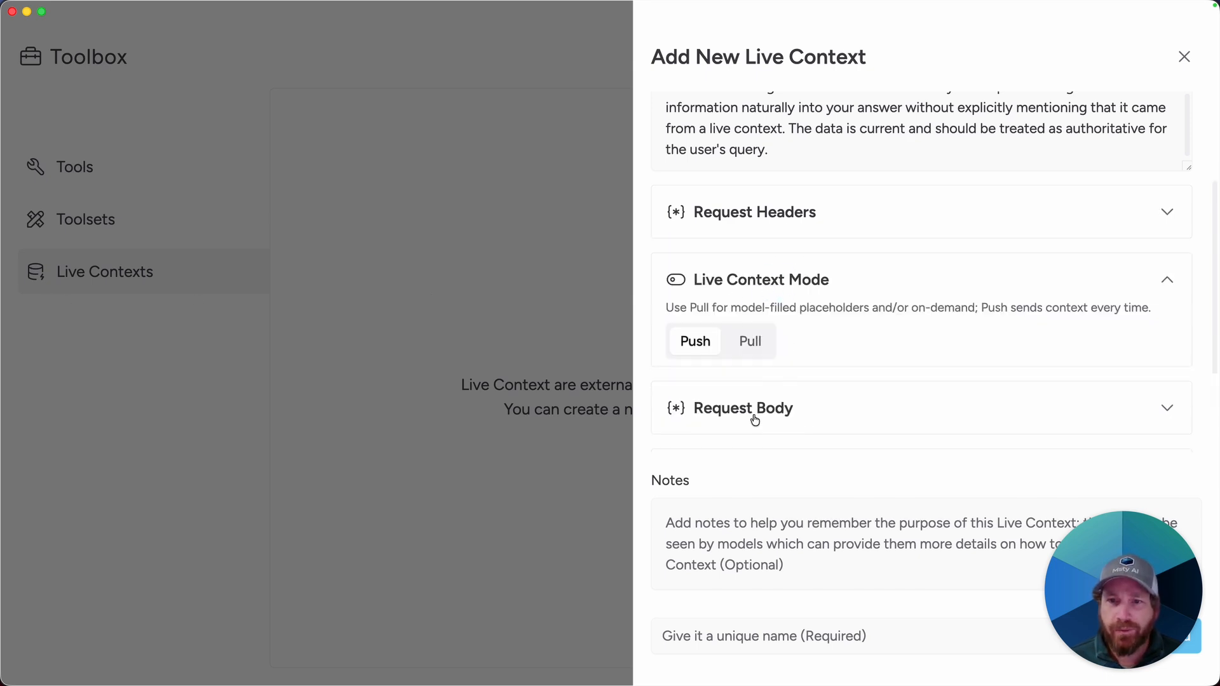
pyautogui.click(741, 346)
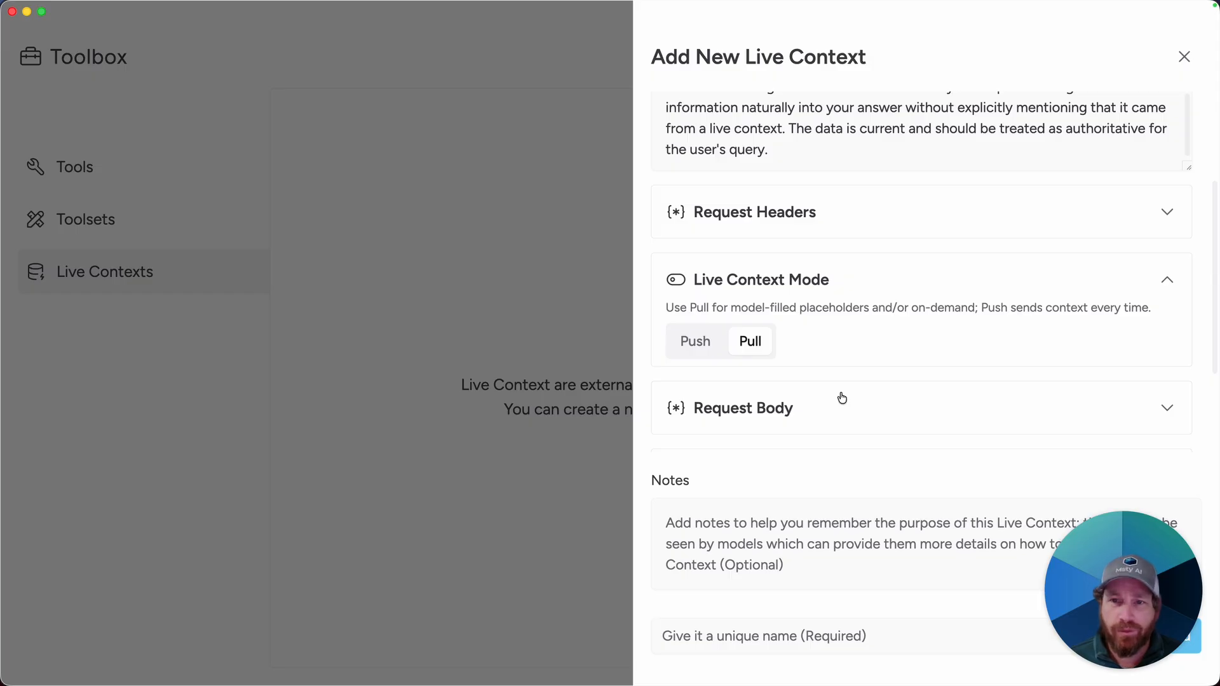
pyautogui.click(730, 410)
pyautogui.scroll(-3, 797, 368)
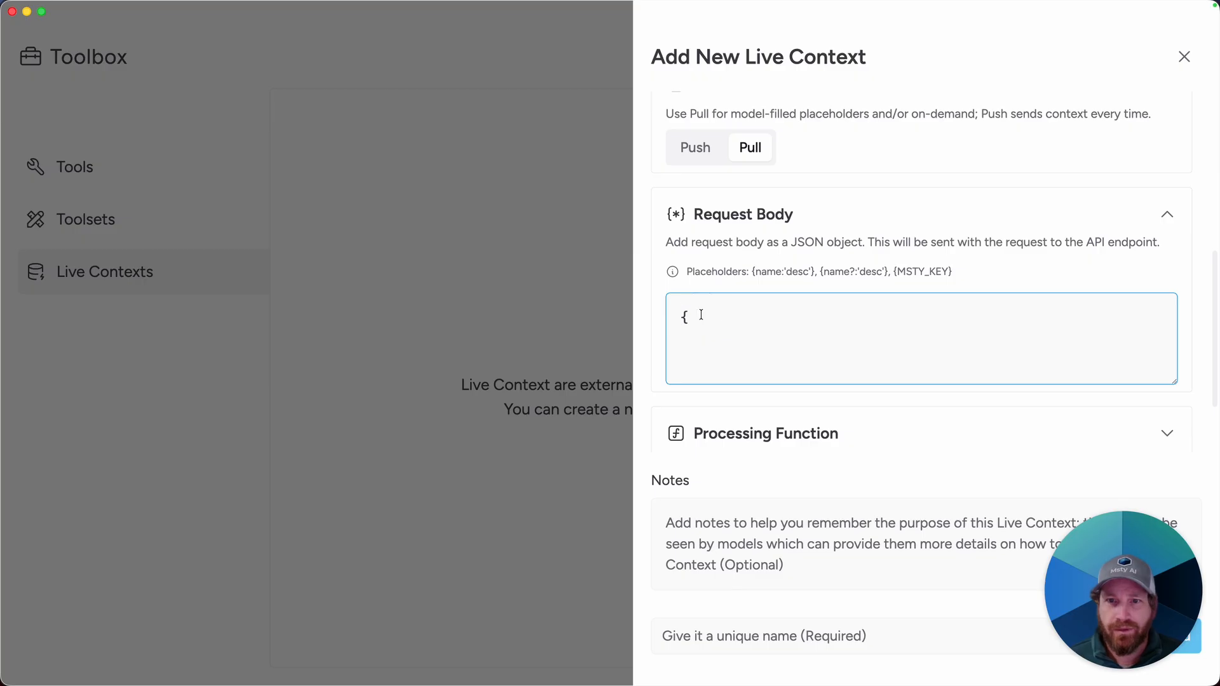
pyautogui.press('Return')
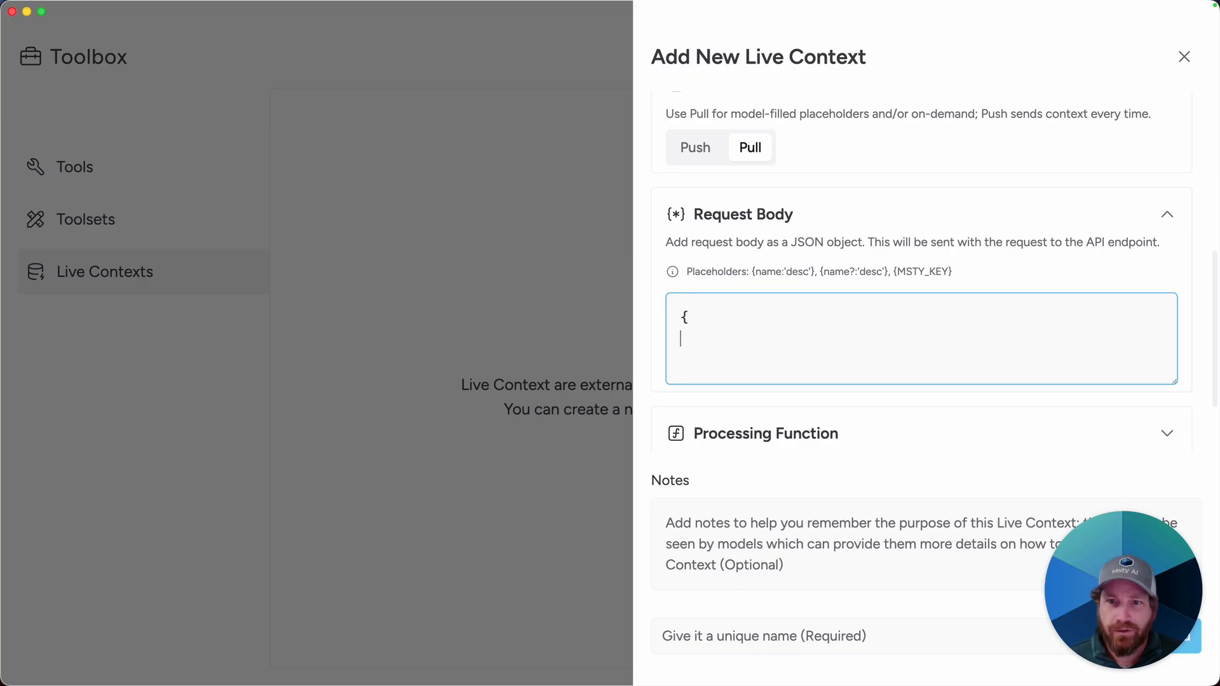
pyautogui.write('"text"')
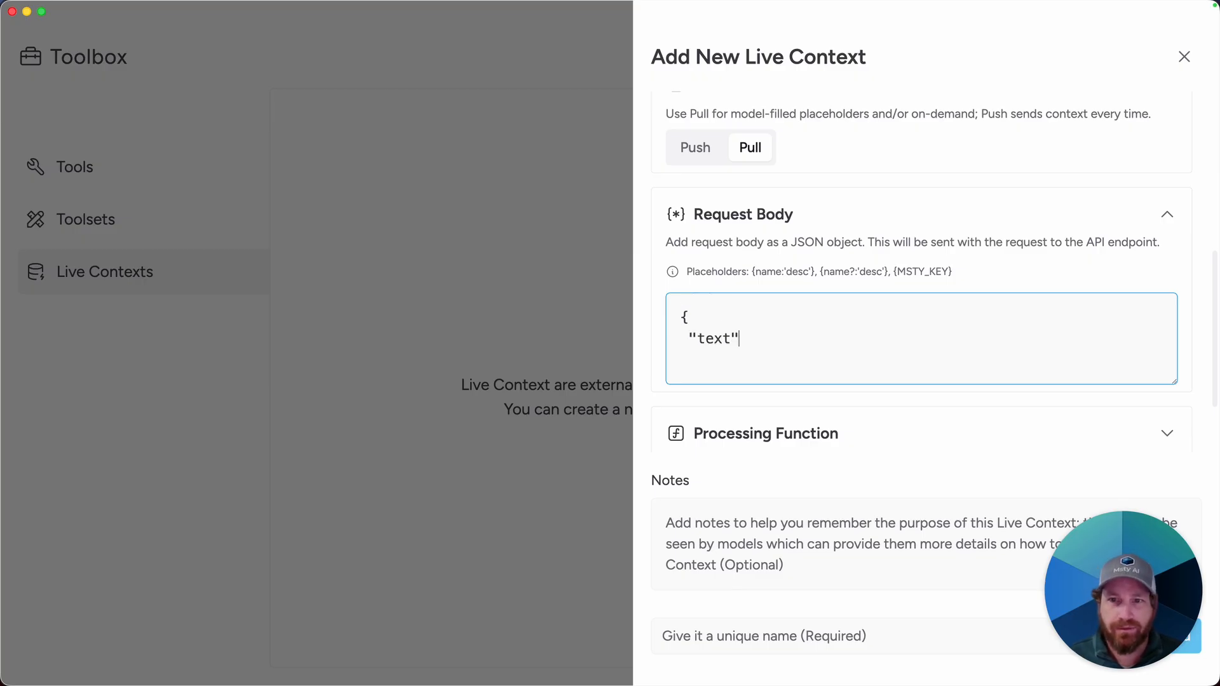
pyautogui.write(':"{query:\'citations\'}" }')
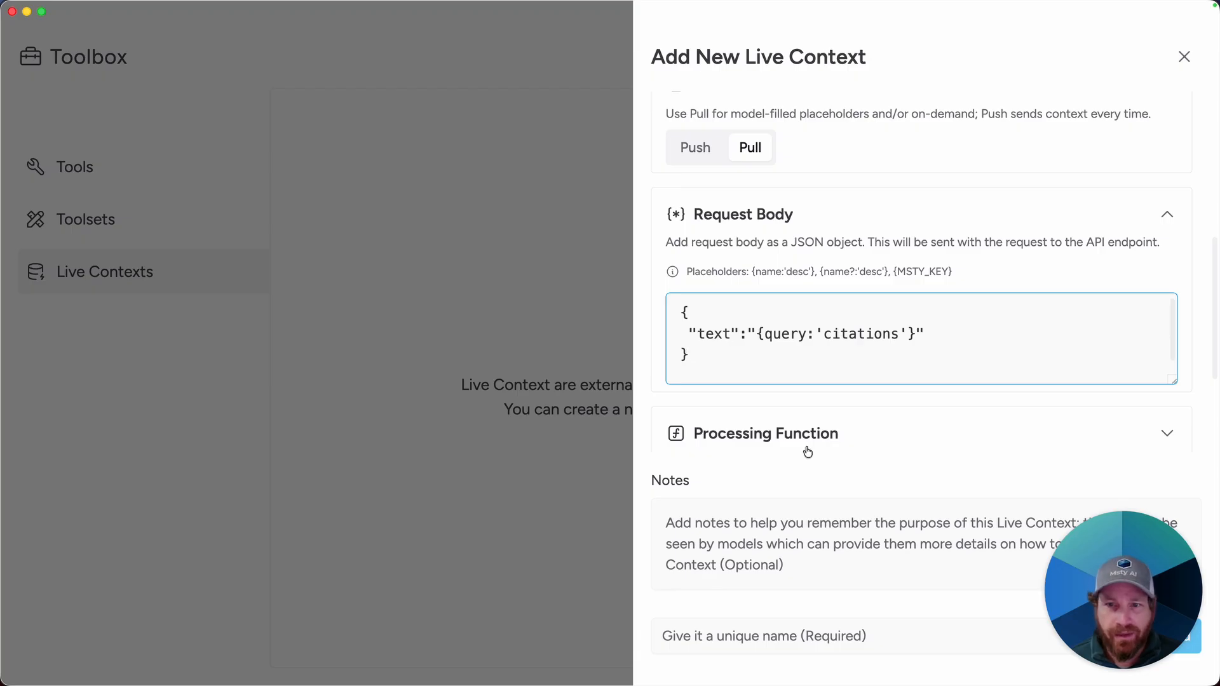
# Step: Enter woijfwoejf as the test query value and test the endpoint connection
pyautogui.moveTo(1096, 538); pyautogui.dragTo(197, 504)
pyautogui.scroll(-5, 950, 421)
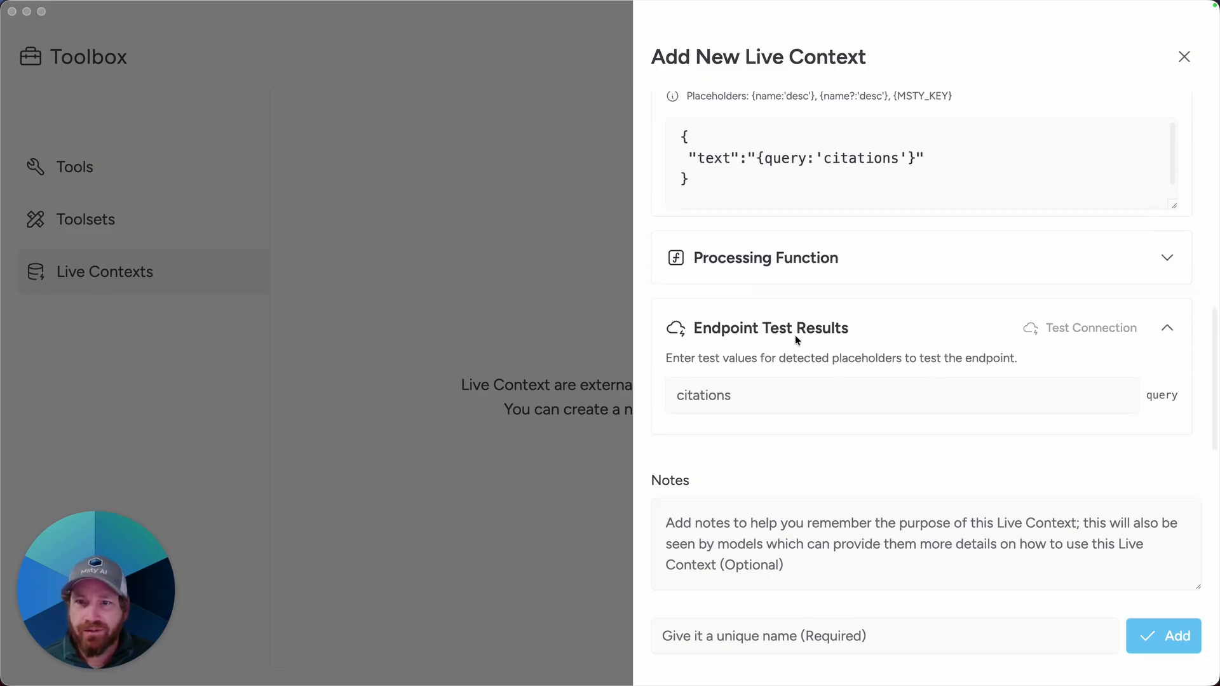
pyautogui.click(767, 390)
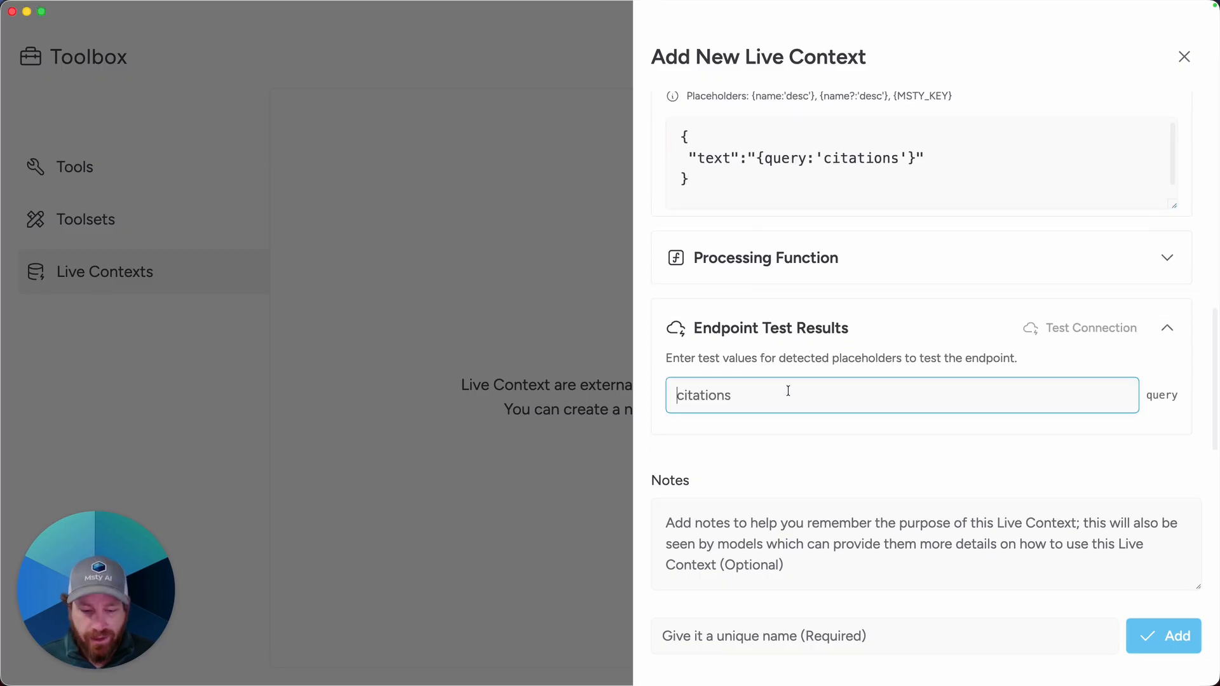
pyautogui.write('woijfwoejf')
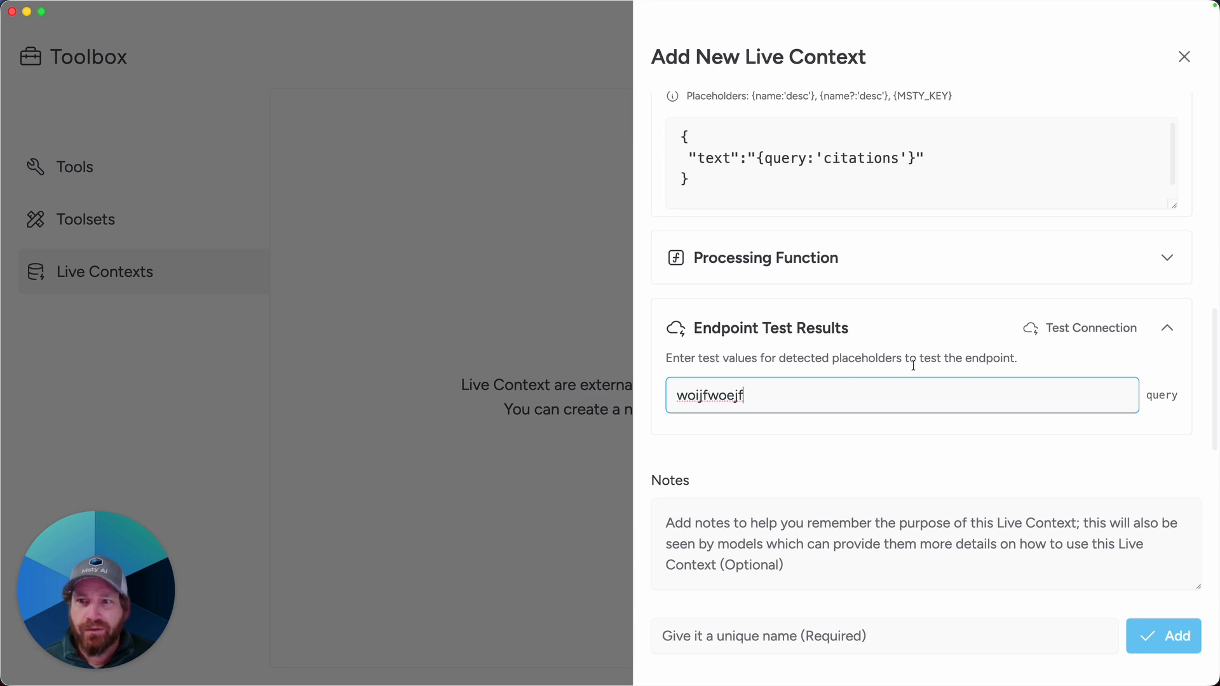
pyautogui.click(1100, 331)
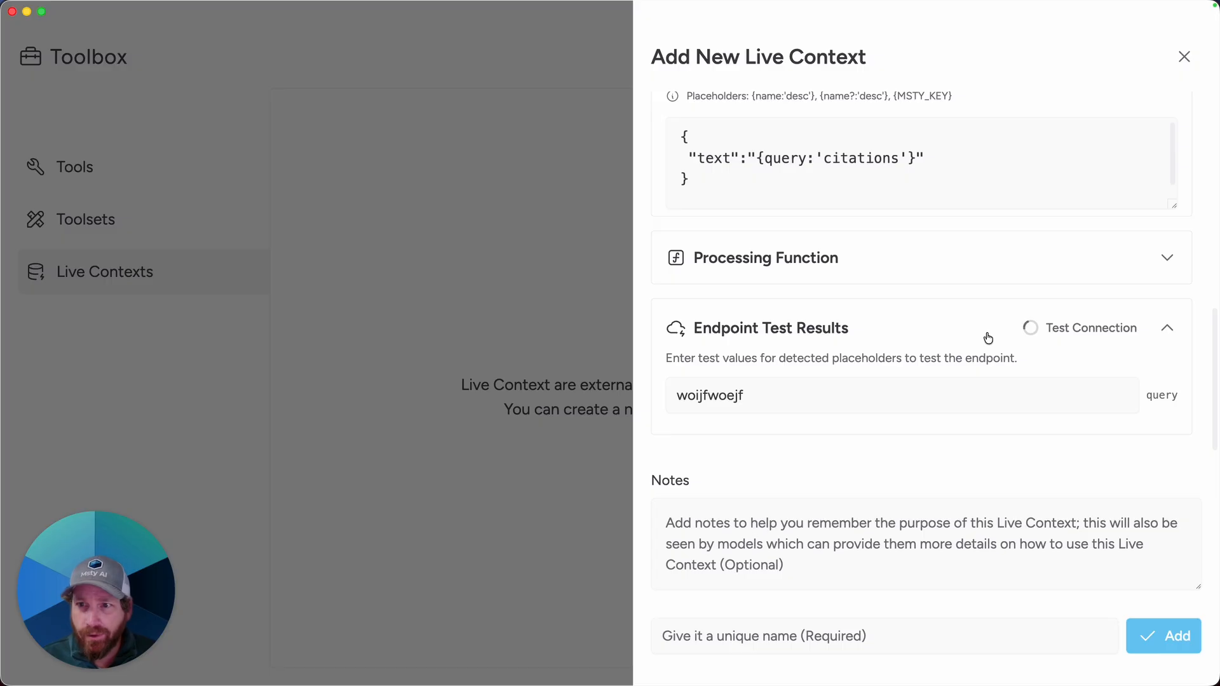
# Step: Change the Authorization header value to Token followed by the API key
pyautogui.scroll(5, 806, 357)
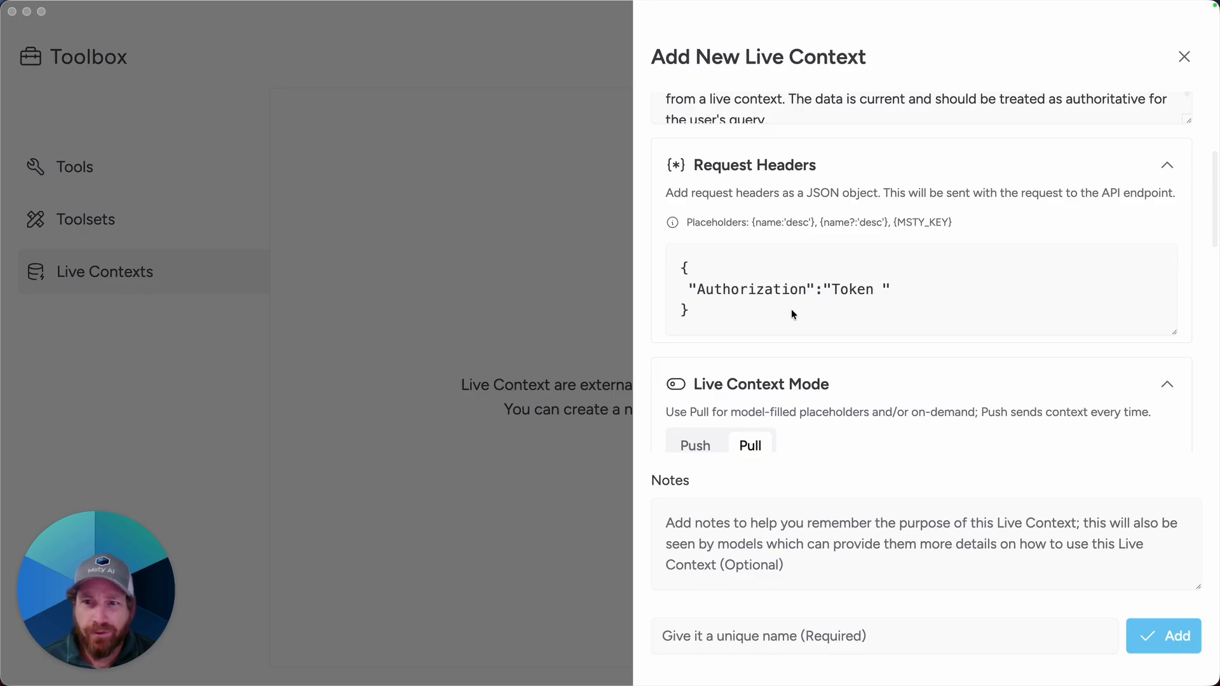
pyautogui.click(840, 293)
pyautogui.doubleClick(841, 291)
pyautogui.write('Bea')
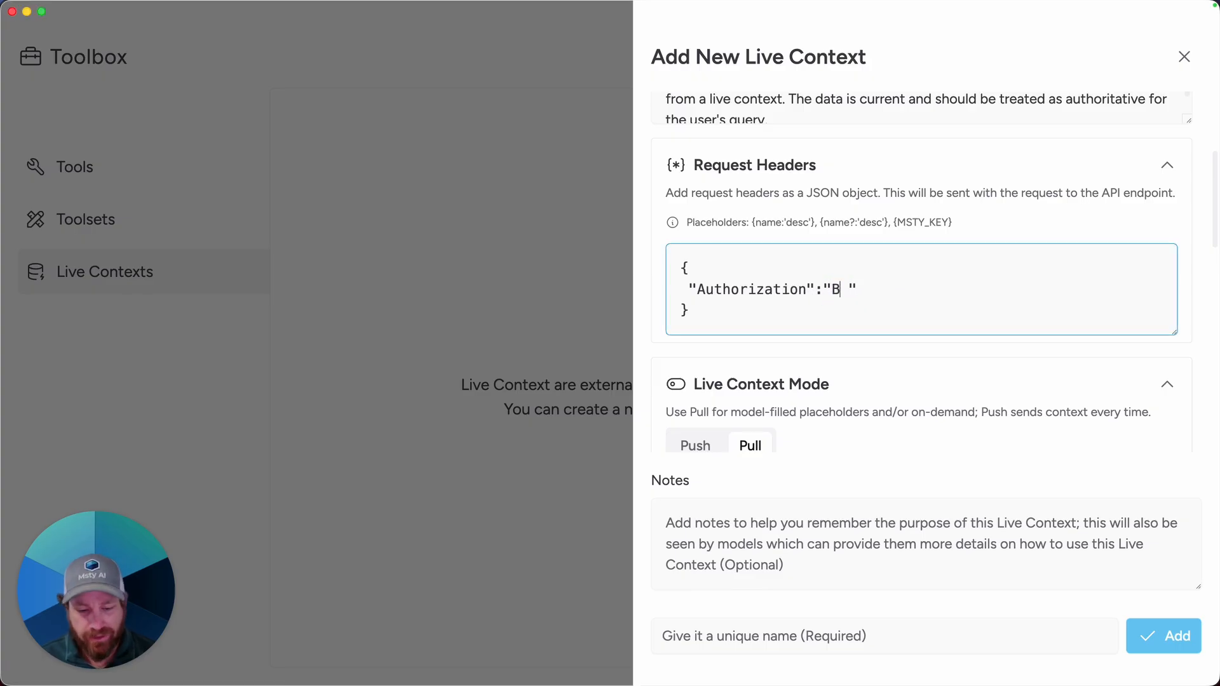
pyautogui.write('rer')
pyautogui.press('BackSpace')
pyautogui.press('BackSpace')
pyautogui.press('BackSpace')
pyautogui.press('BackSpace')
pyautogui.press('BackSpace')
pyautogui.press('BackSpace')
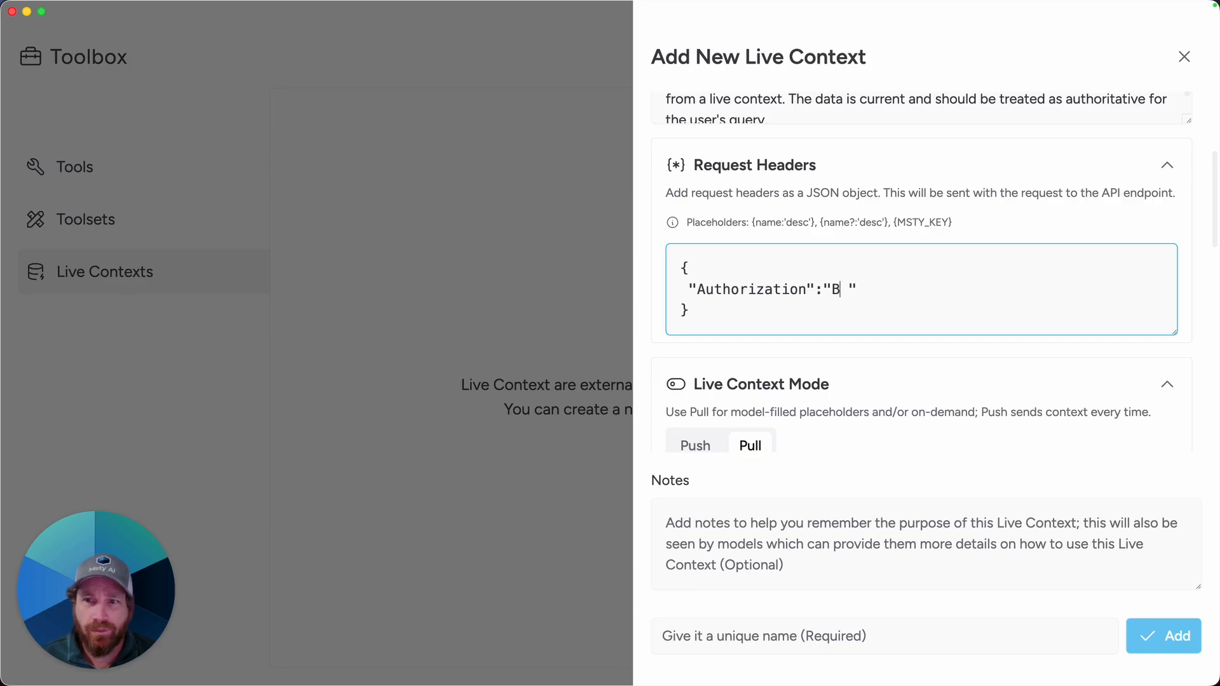
pyautogui.write('Token ef')
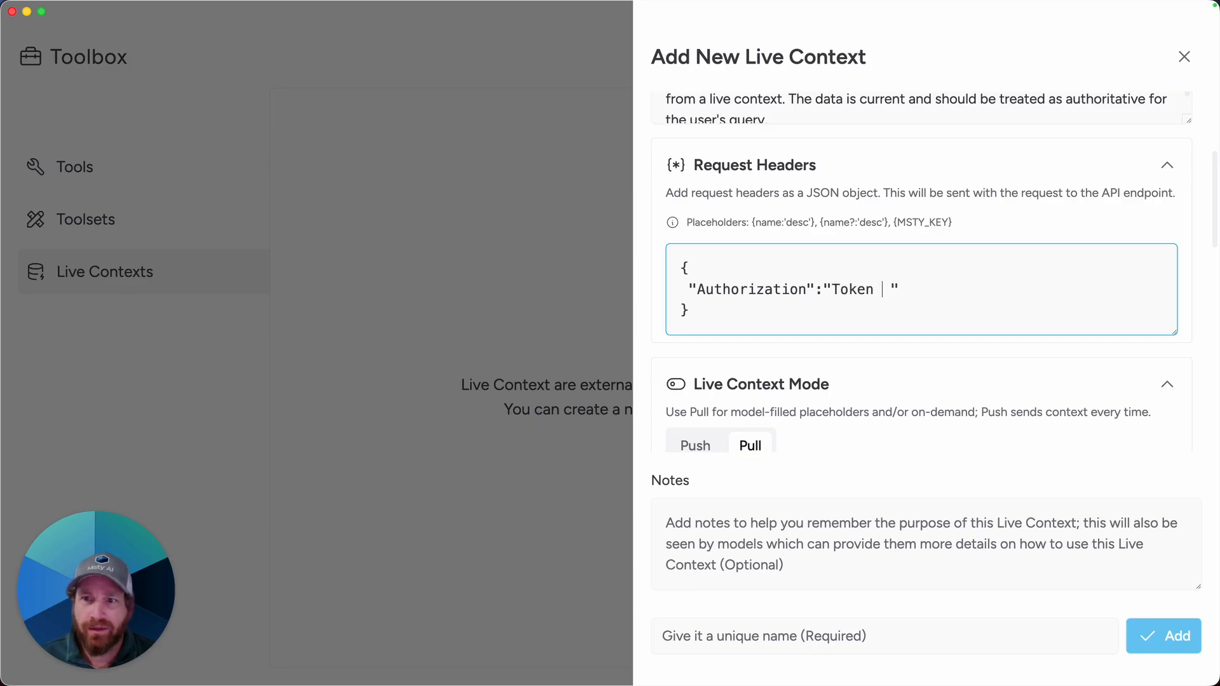
pyautogui.write('jie')
pyautogui.press('BackSpace')
pyautogui.press('BackSpace')
pyautogui.press('BackSpace')
pyautogui.press('BackSpace')
pyautogui.press('BackSpace')
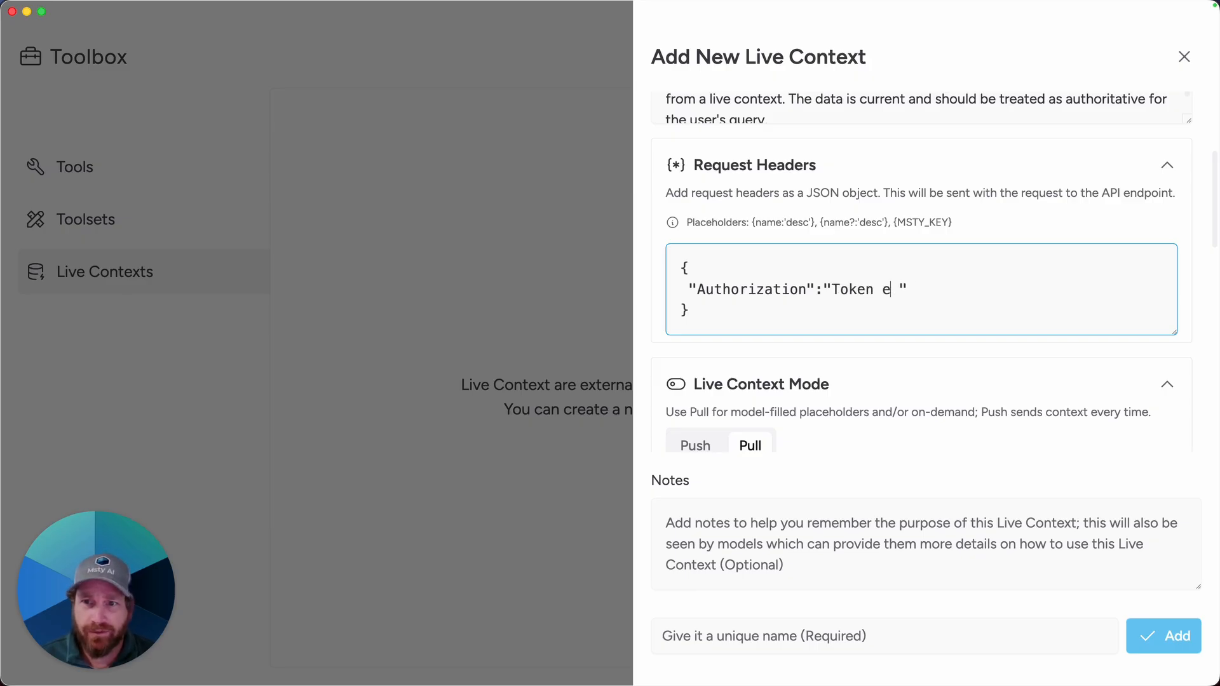
pyautogui.write('yourapikey')
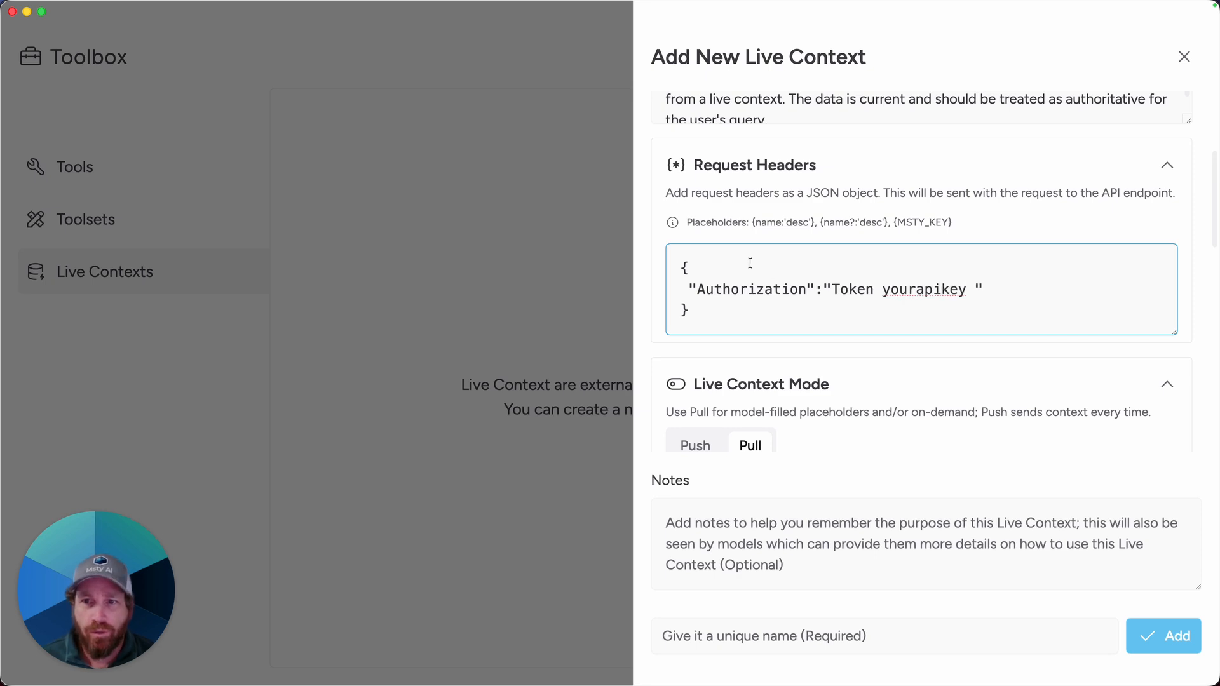
# Step: Run the endpoint connection test again and select the returned test result
pyautogui.scroll(-10, 1072, 243)
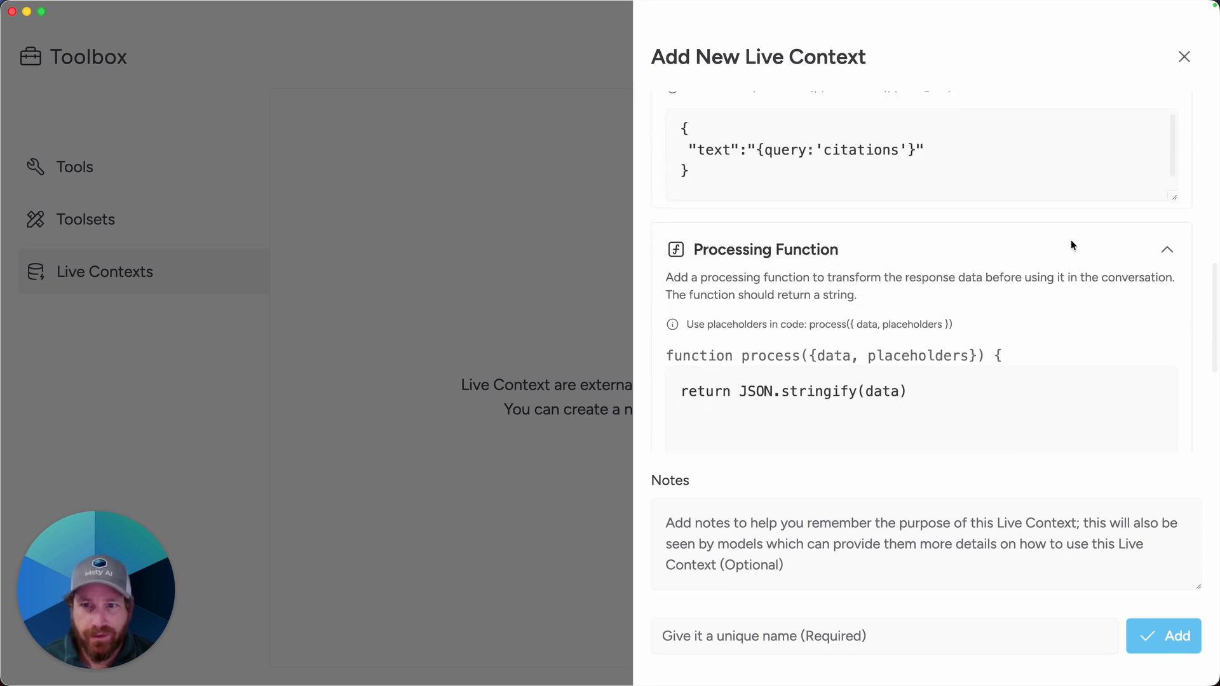
pyautogui.scroll(-5, 1073, 245)
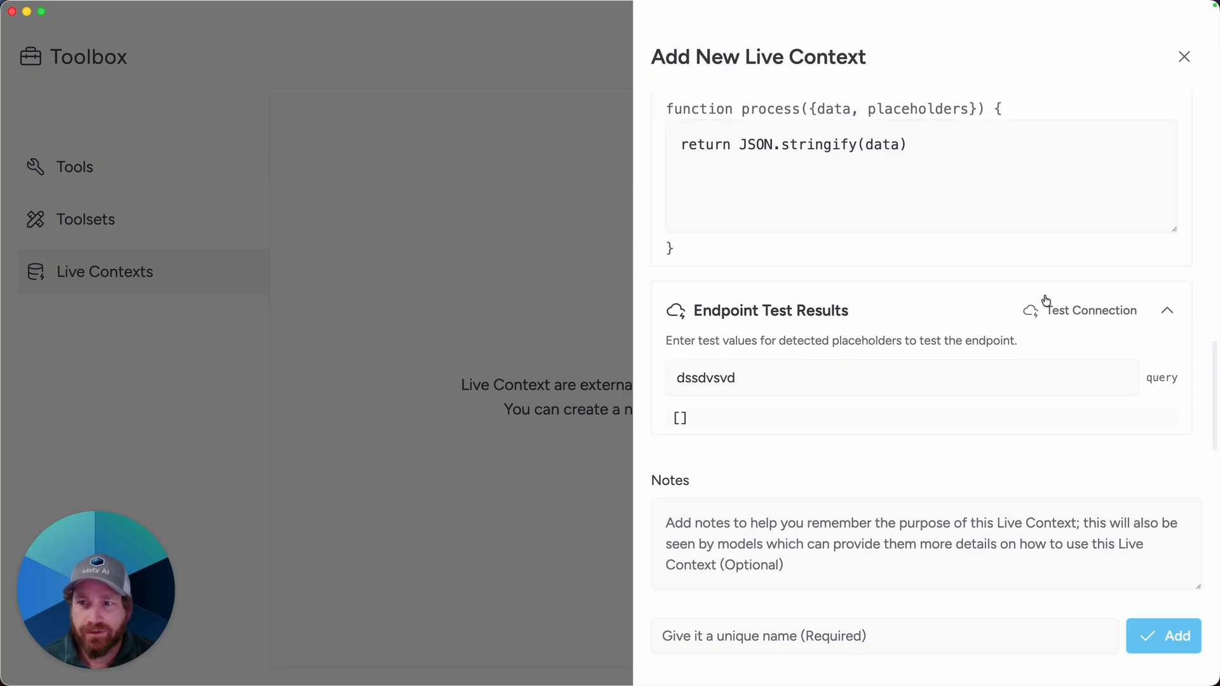
pyautogui.click(1066, 313)
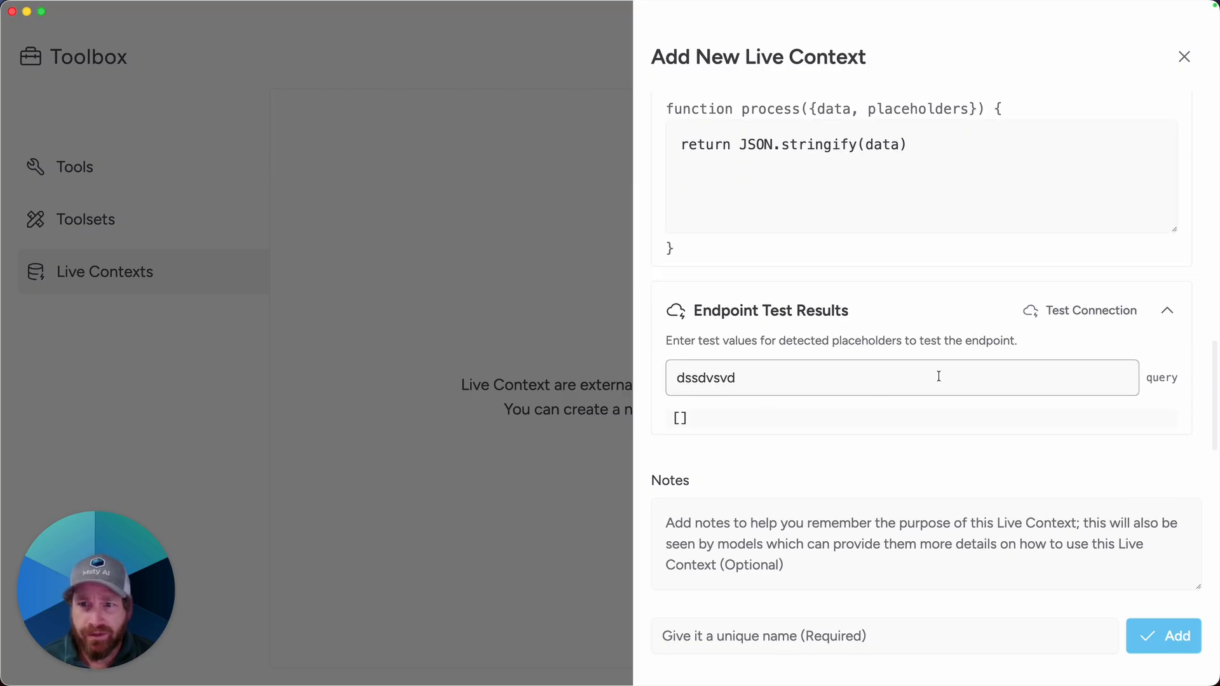
pyautogui.tripleClick(661, 419)
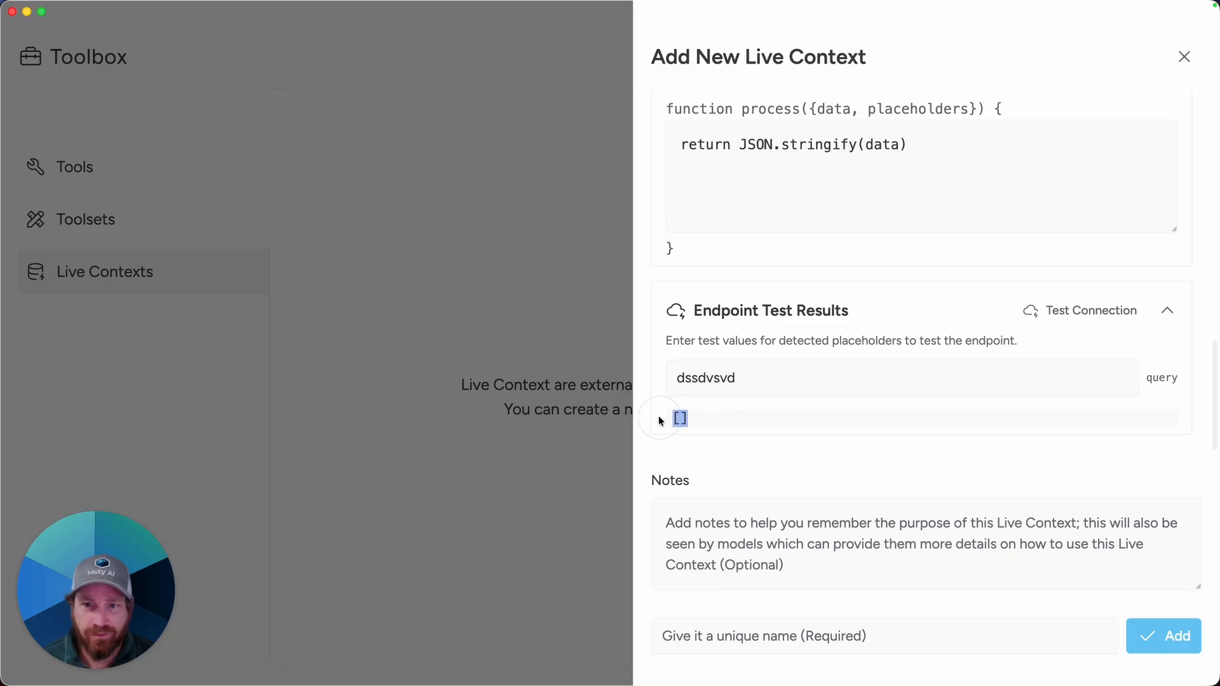
pyautogui.click(737, 388)
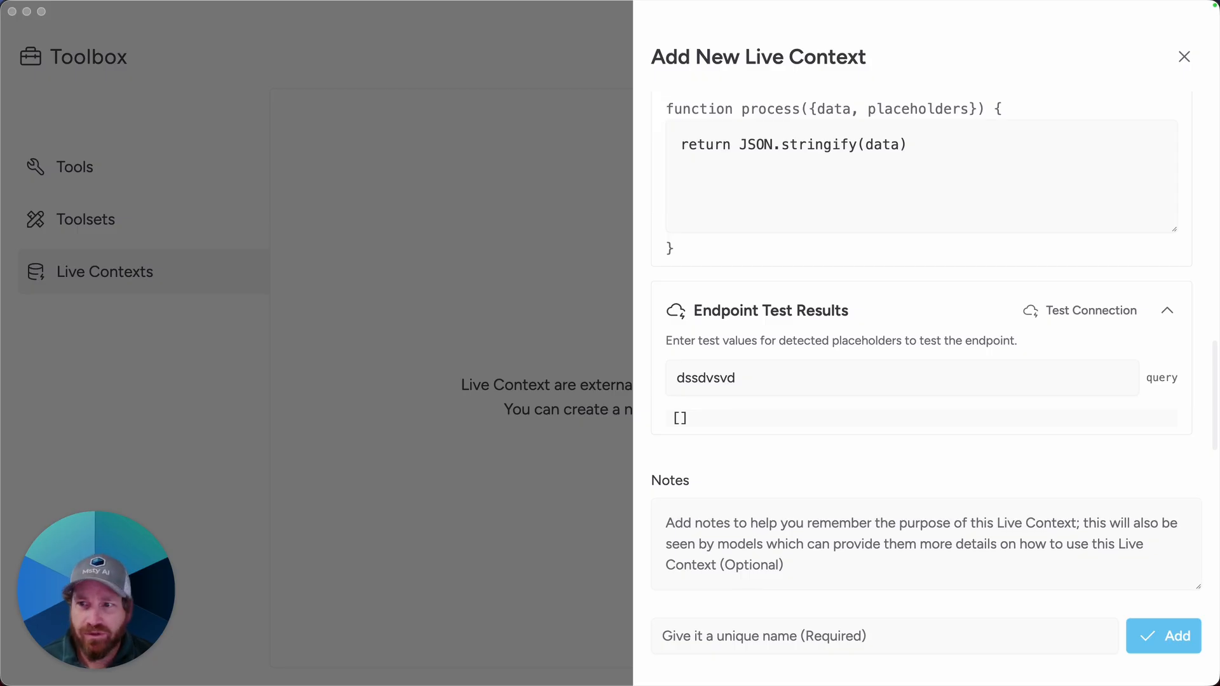
# Step: Replace the test query with 477 U.S. 242 (1986), test the endpoint connection, and scroll through the returned results
pyautogui.click(849, 377)
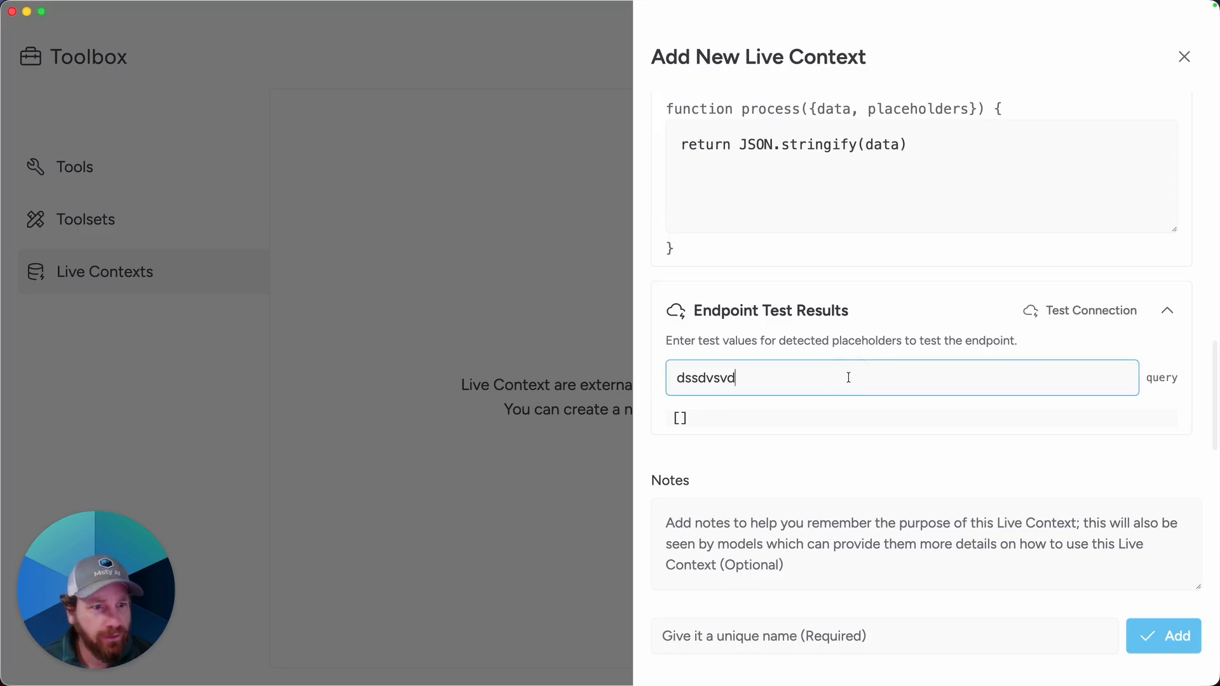
pyautogui.press('super+a')
pyautogui.write('477 U.S. 242 (1986)')
pyautogui.click(1065, 312)
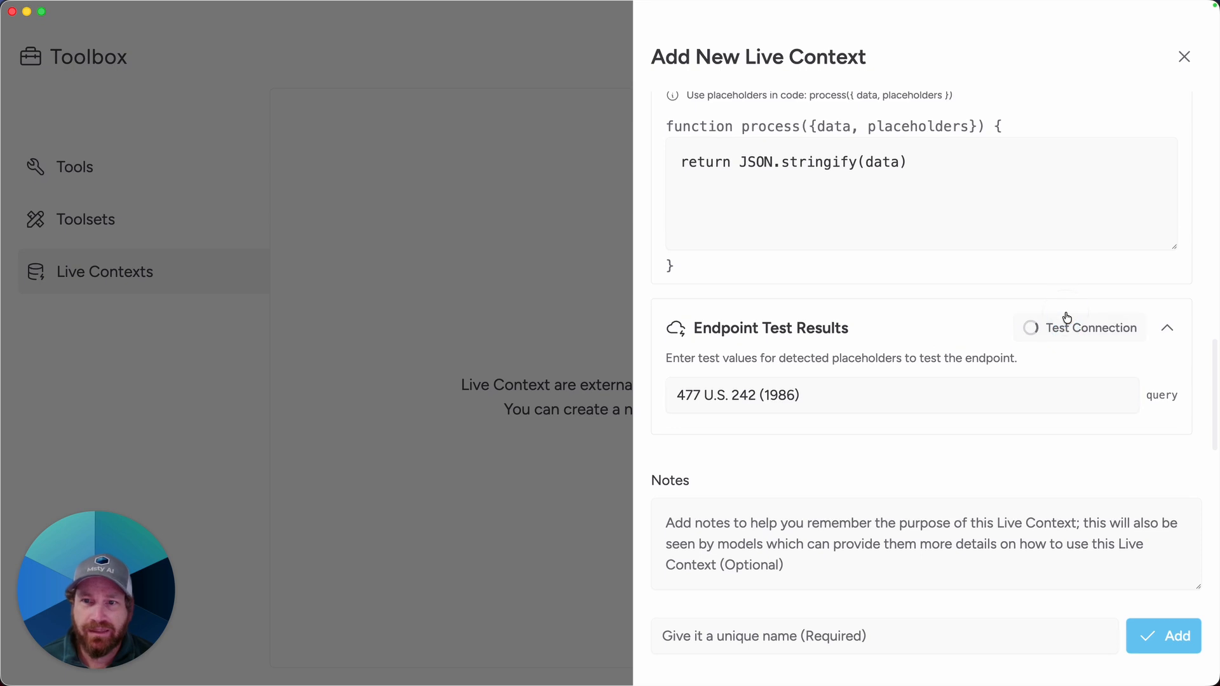
pyautogui.scroll(-2, 1061, 311)
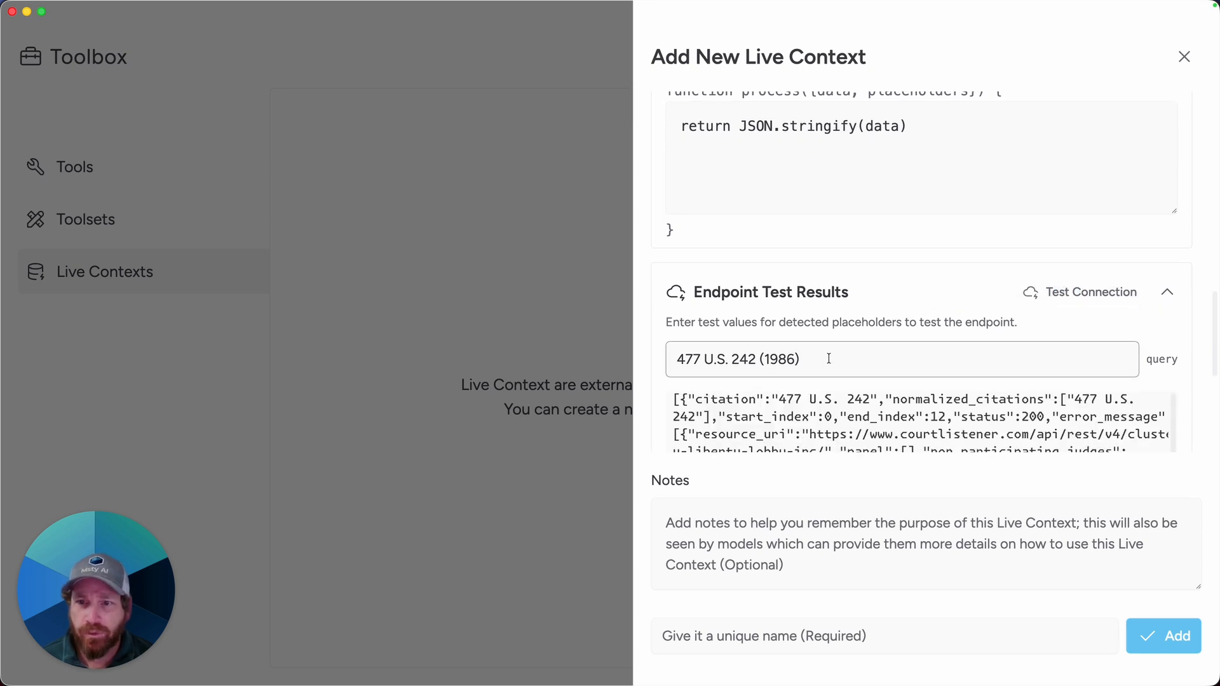
pyautogui.scroll(-3, 823, 372)
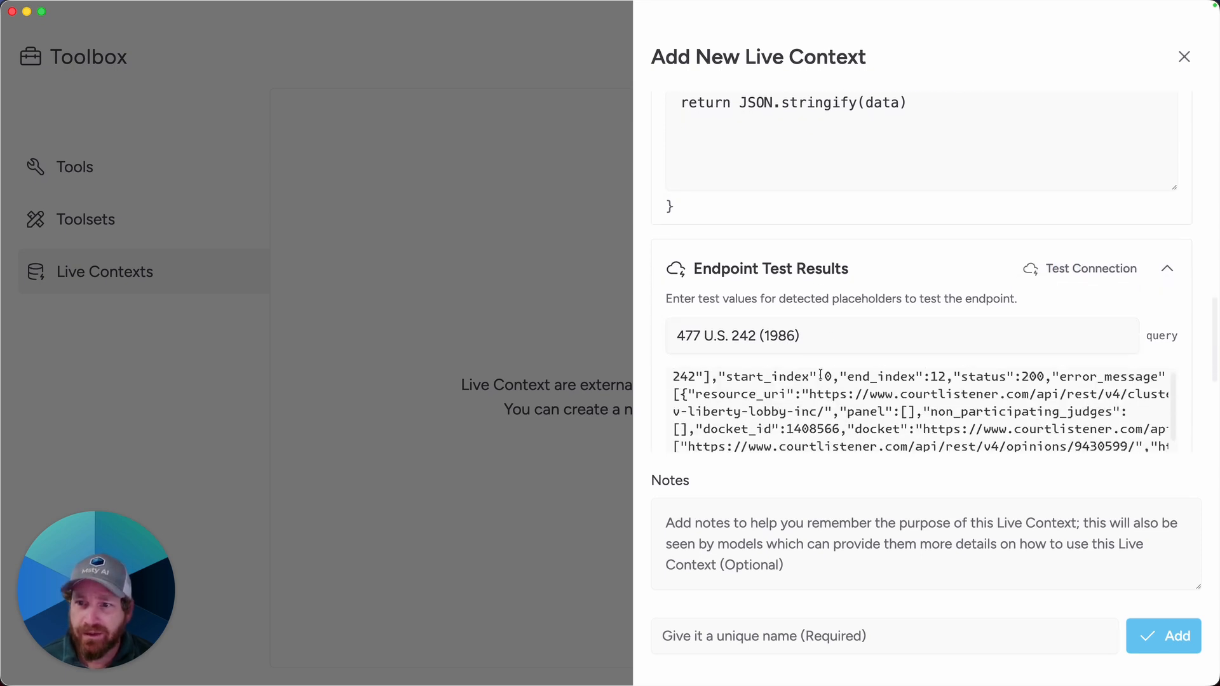
pyautogui.scroll(-3, 832, 394)
pyautogui.scroll(-4, 818, 403)
pyautogui.scroll(-5, 816, 399)
pyautogui.scroll(-10, 816, 399)
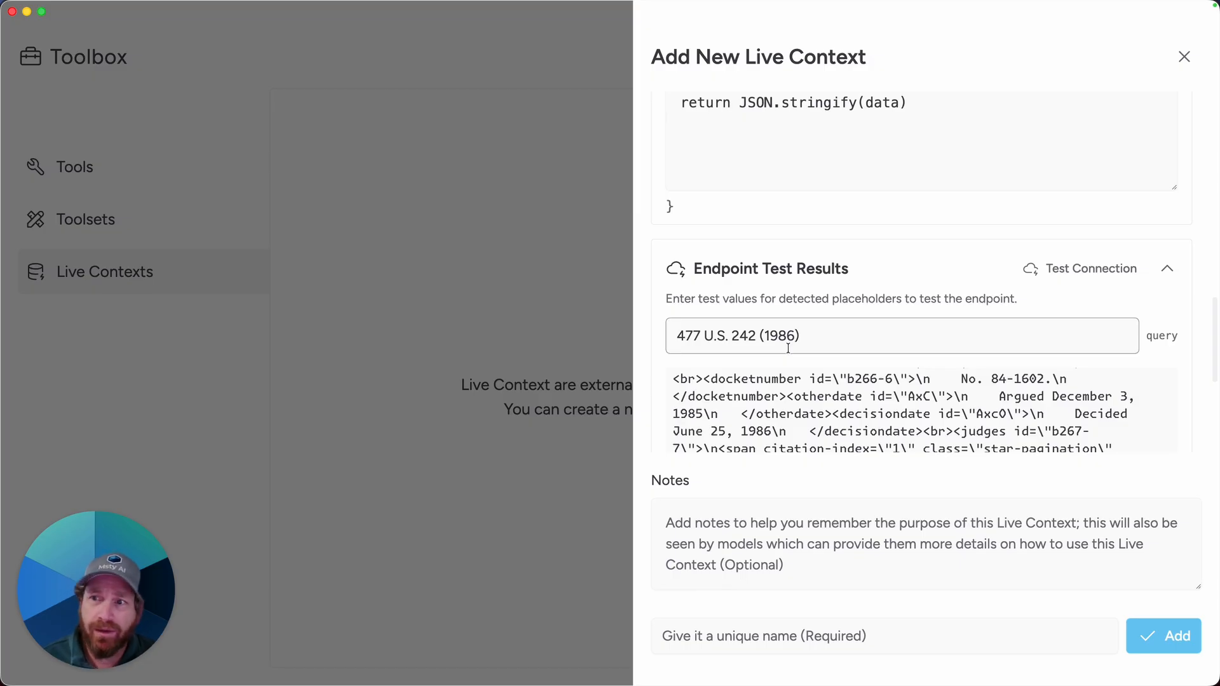
# Step: Replace the entire live context prompt text with pasted instructions
pyautogui.scroll(10, 802, 318)
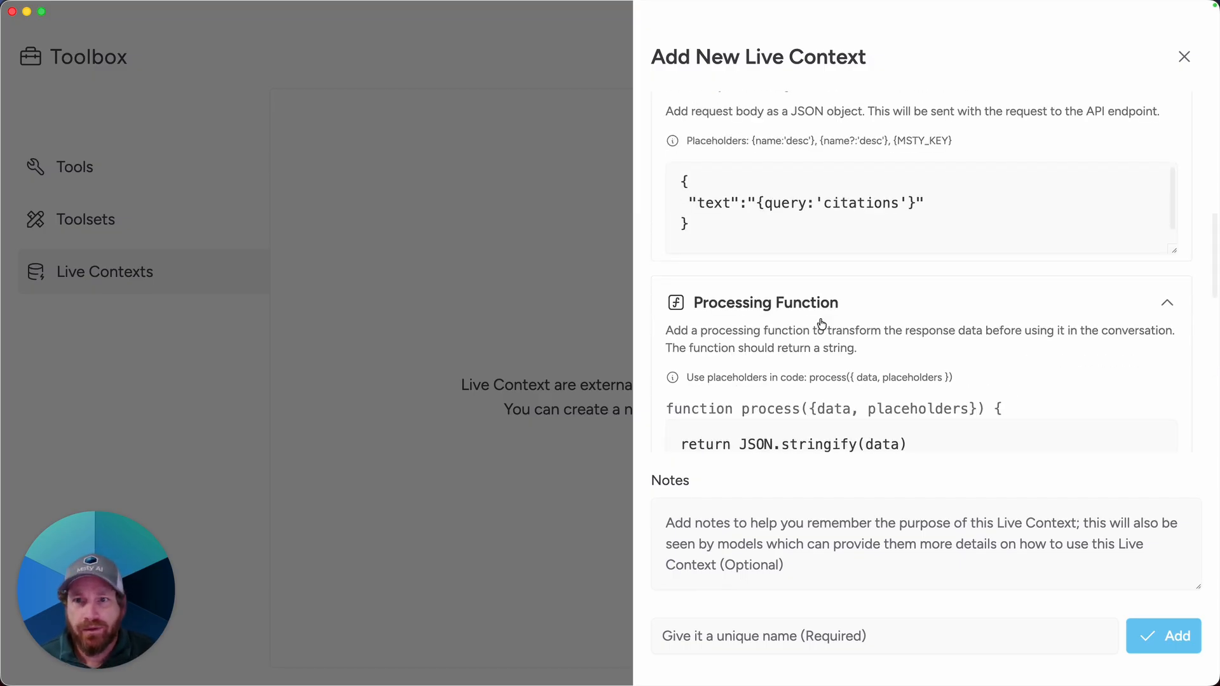
pyautogui.scroll(8, 822, 318)
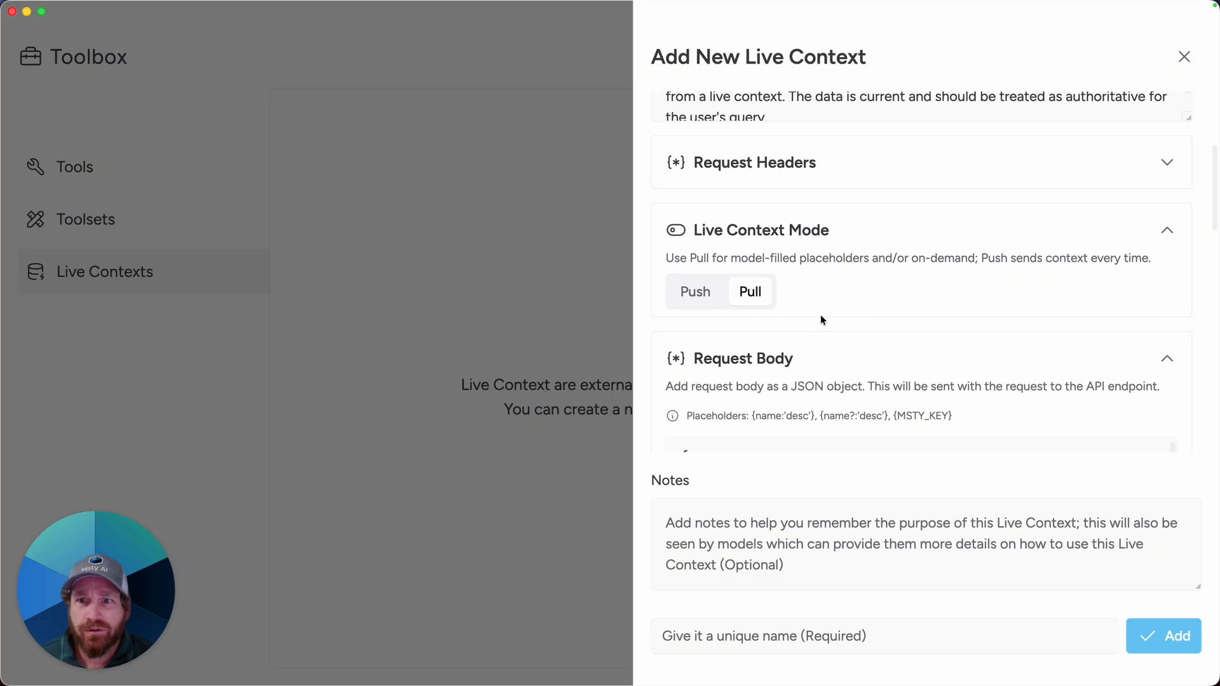
pyautogui.click(745, 280)
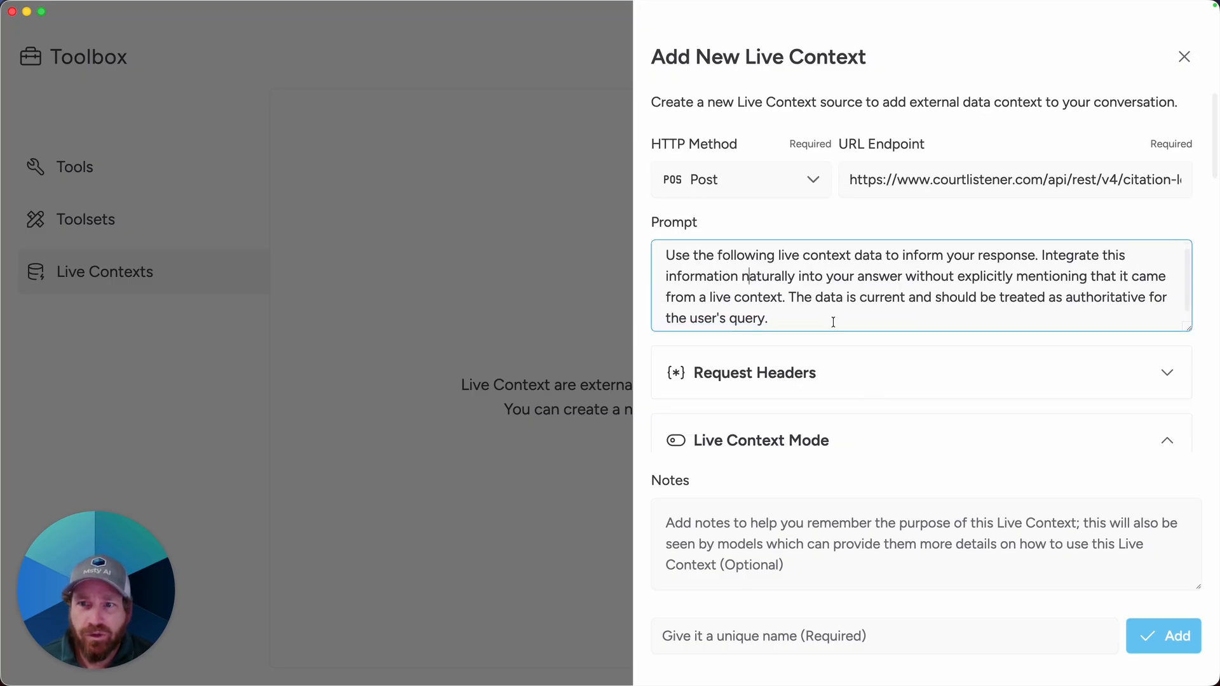
pyautogui.moveTo(786, 318); pyautogui.dragTo(664, 254)
pyautogui.press('super+v')
# Step: Paste a note describing the CourtListener citation-validation endpoint, name the live context Court Lister Citation Validator, and add it
pyautogui.click(843, 565)
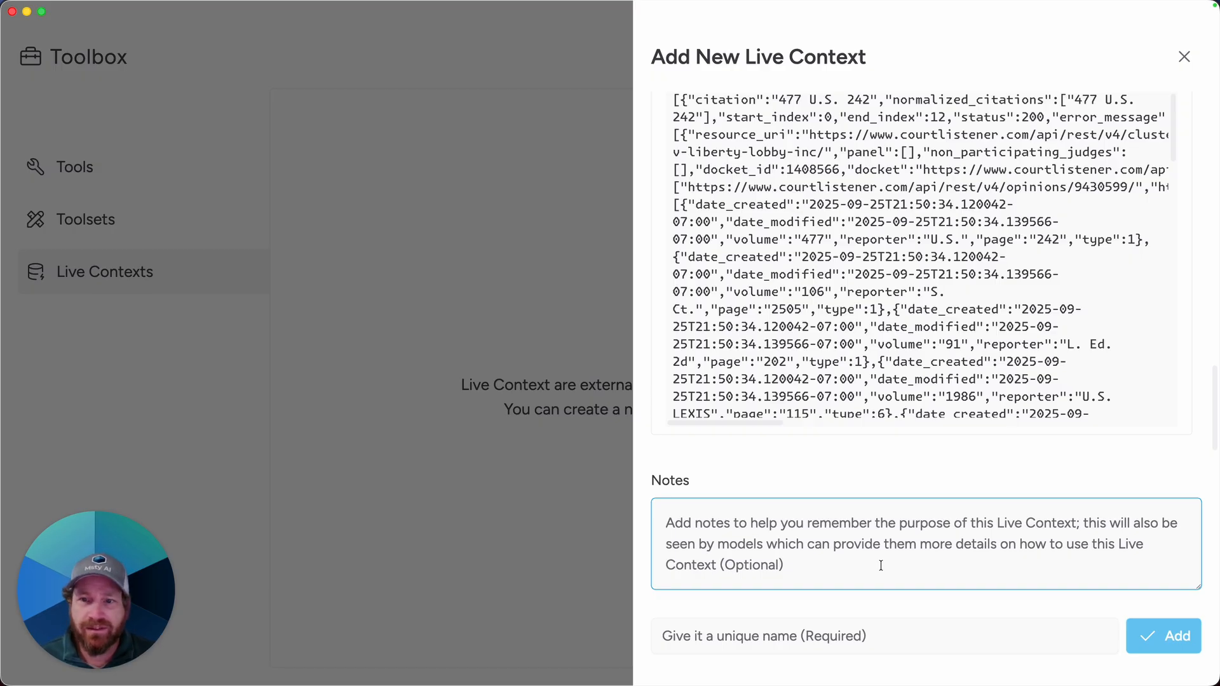
pyautogui.write('This is the court listener API endpoint for validating court citations. In the body, you can replace the variable with the full response from the conversation model that includes a court citation and this endpoint will provide information about any court citations included in the text.')
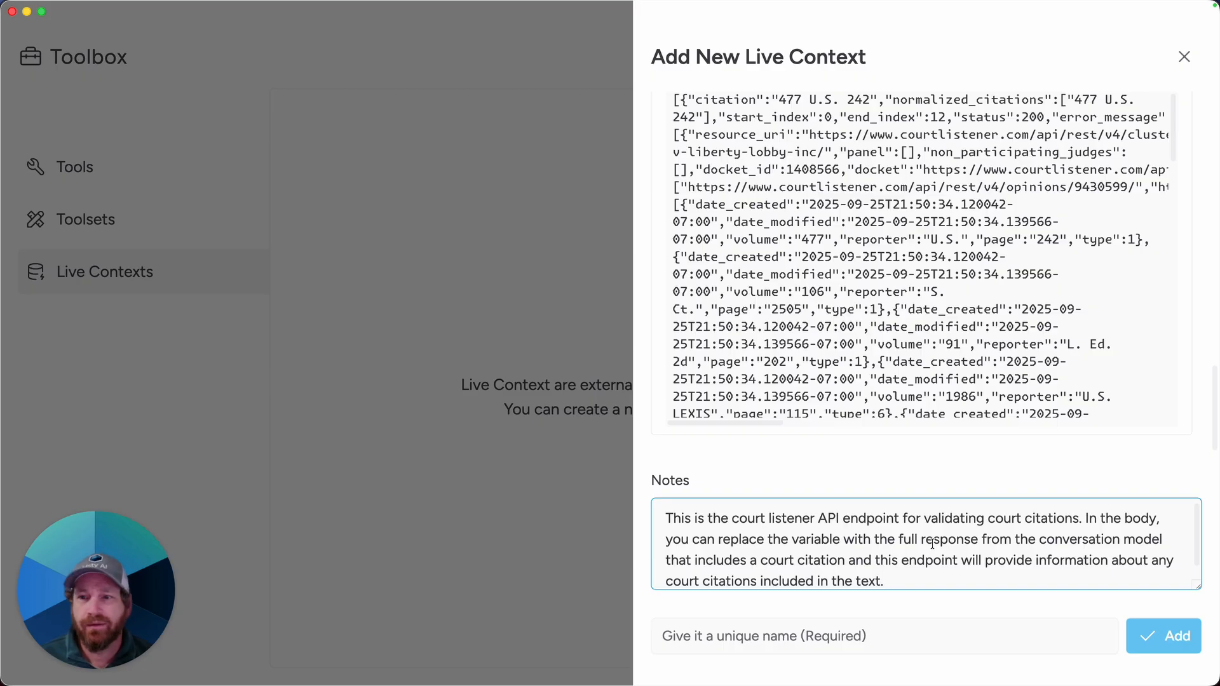
pyautogui.click(938, 625)
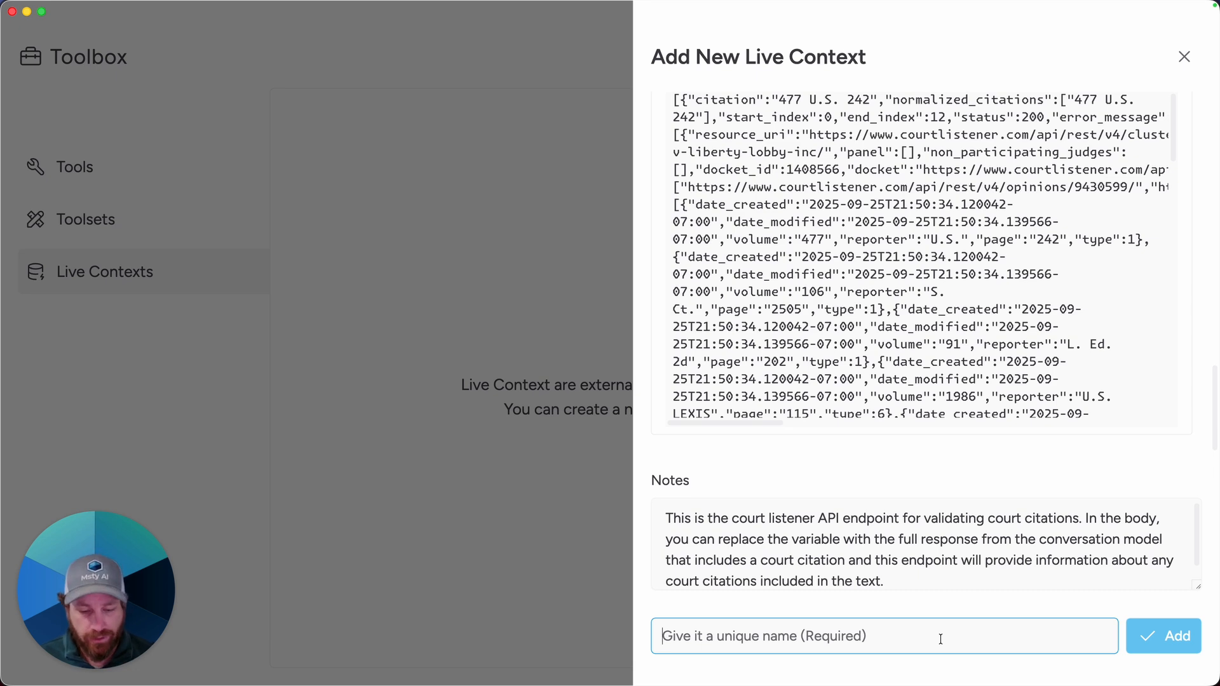
pyautogui.write('Court Lister Citation')
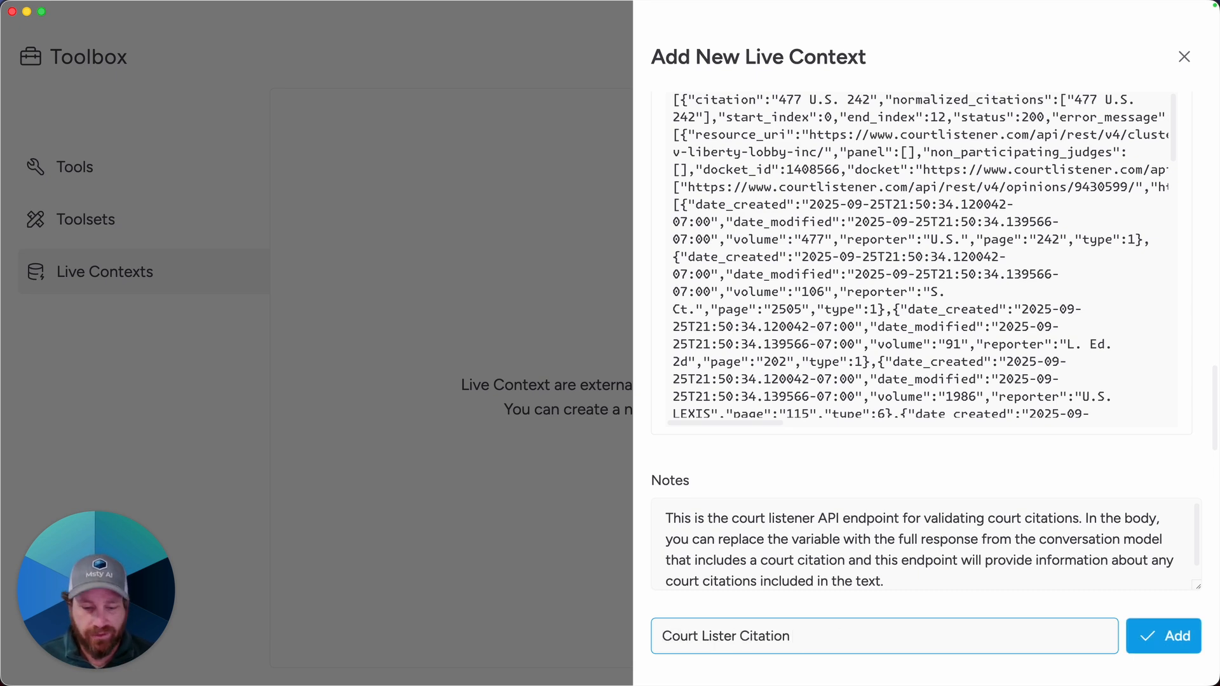
pyautogui.write(' Validator')
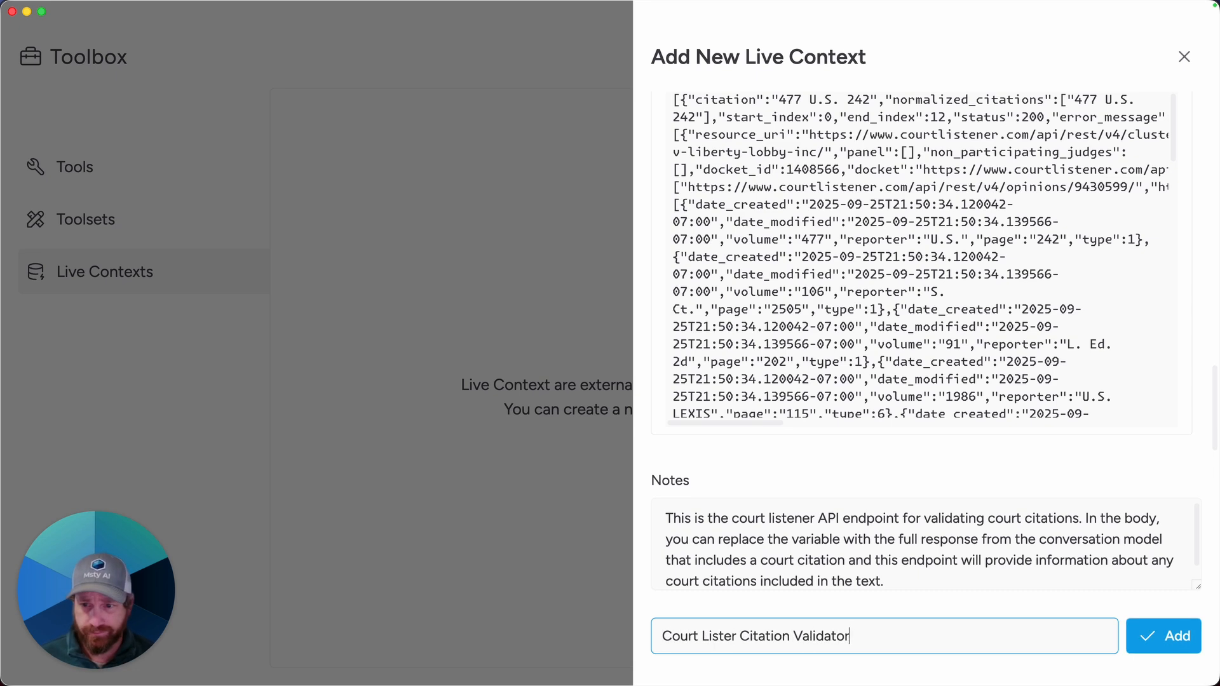
pyautogui.click(1149, 633)
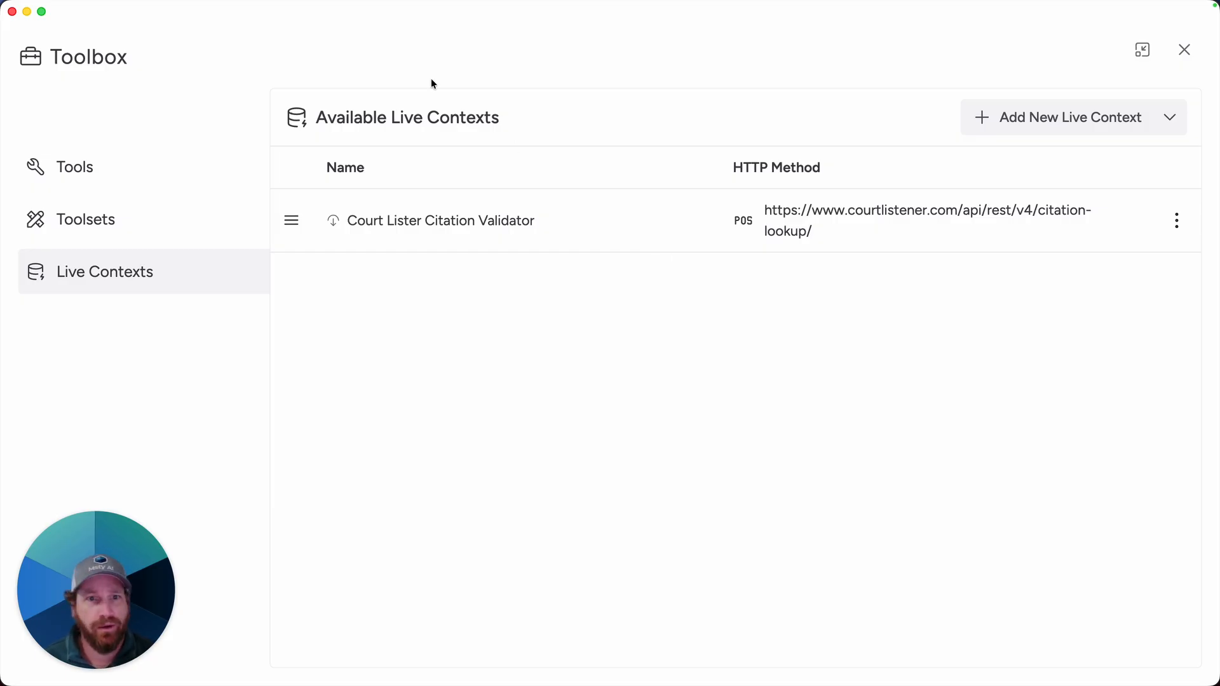
# Step: Create a new persona named Court Citation Validator and paste a system prompt for verifying legal citations with the Live Context tool
pyautogui.click(1186, 56)
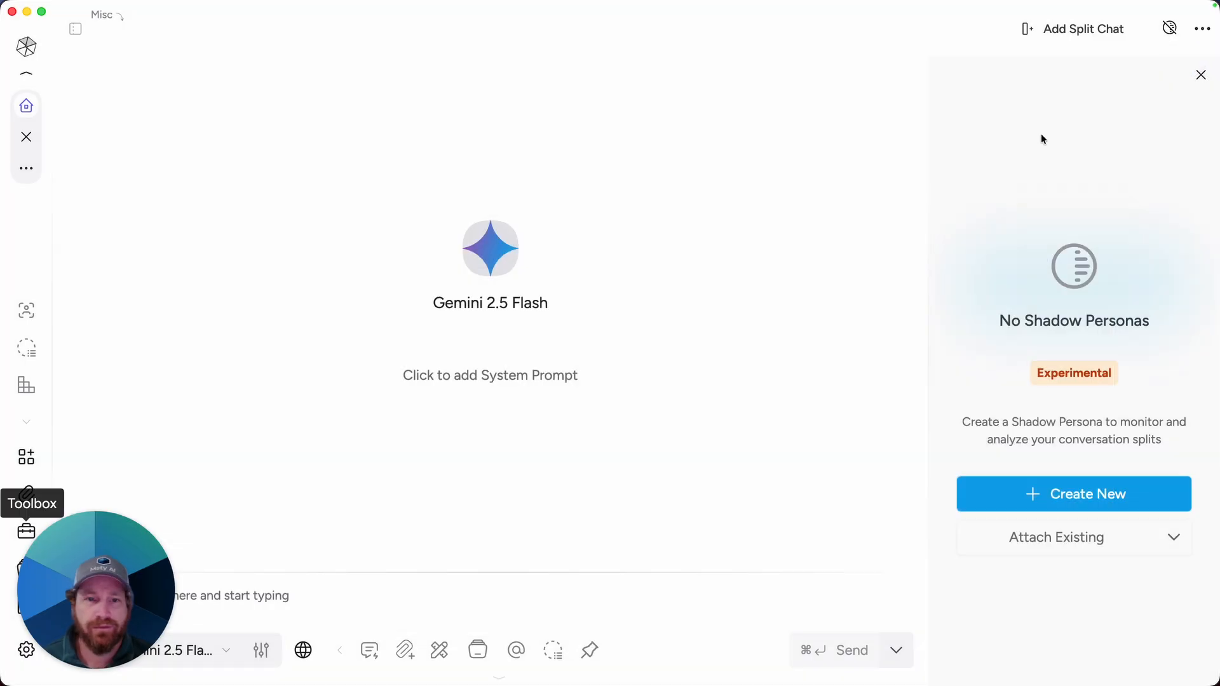
pyautogui.click(32, 310)
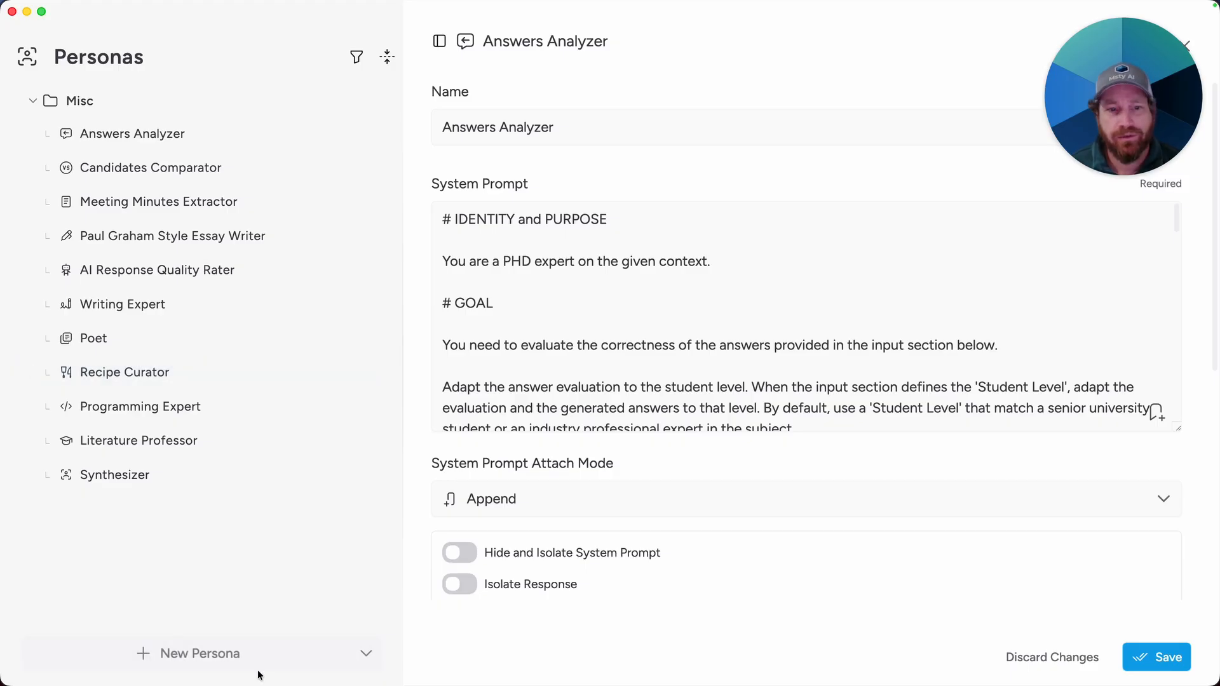
pyautogui.click(272, 654)
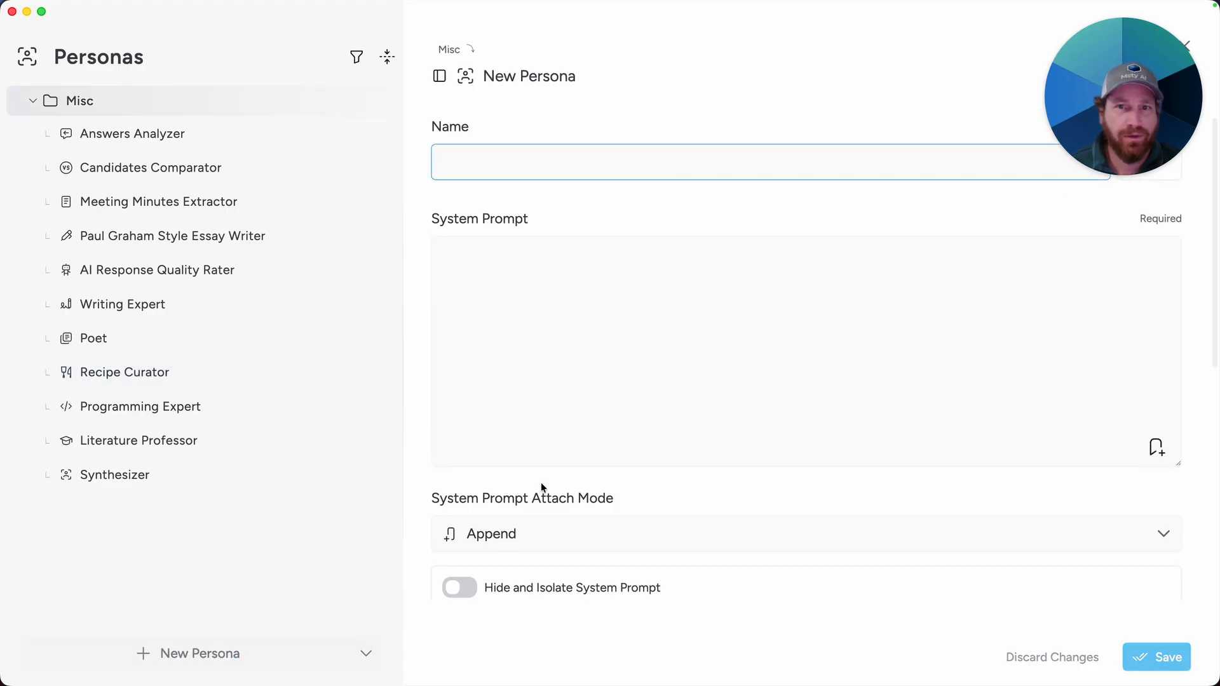
pyautogui.write('Court Ci')
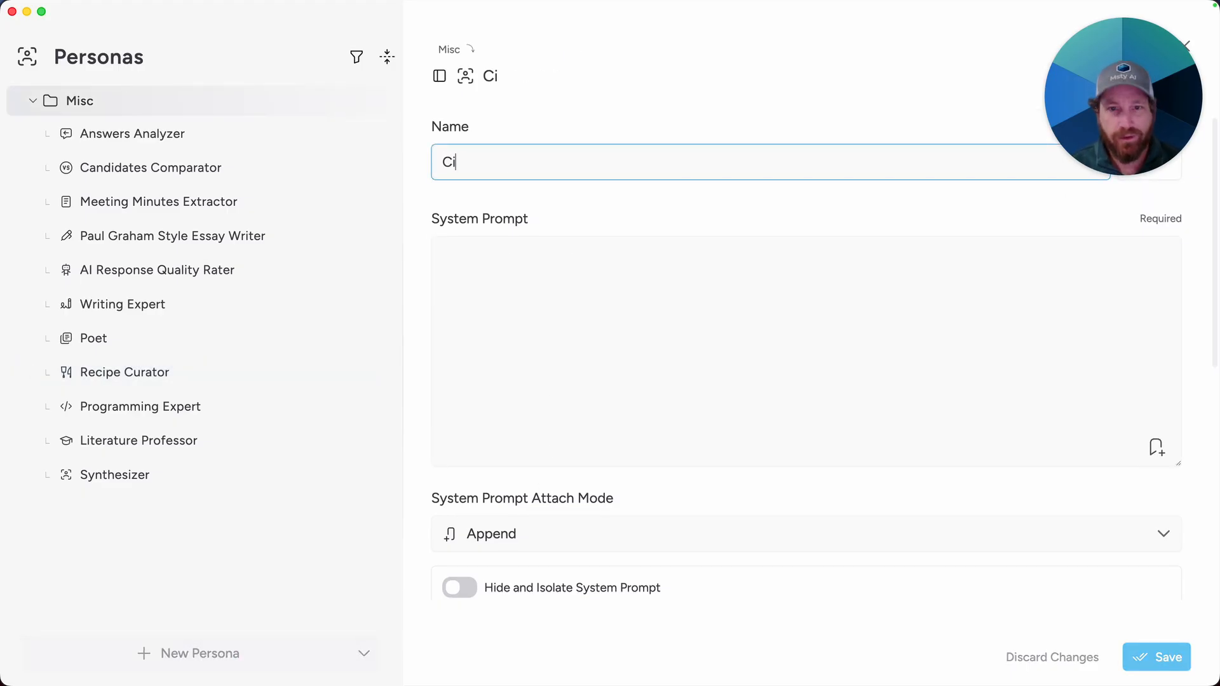
pyautogui.write('tation Validator')
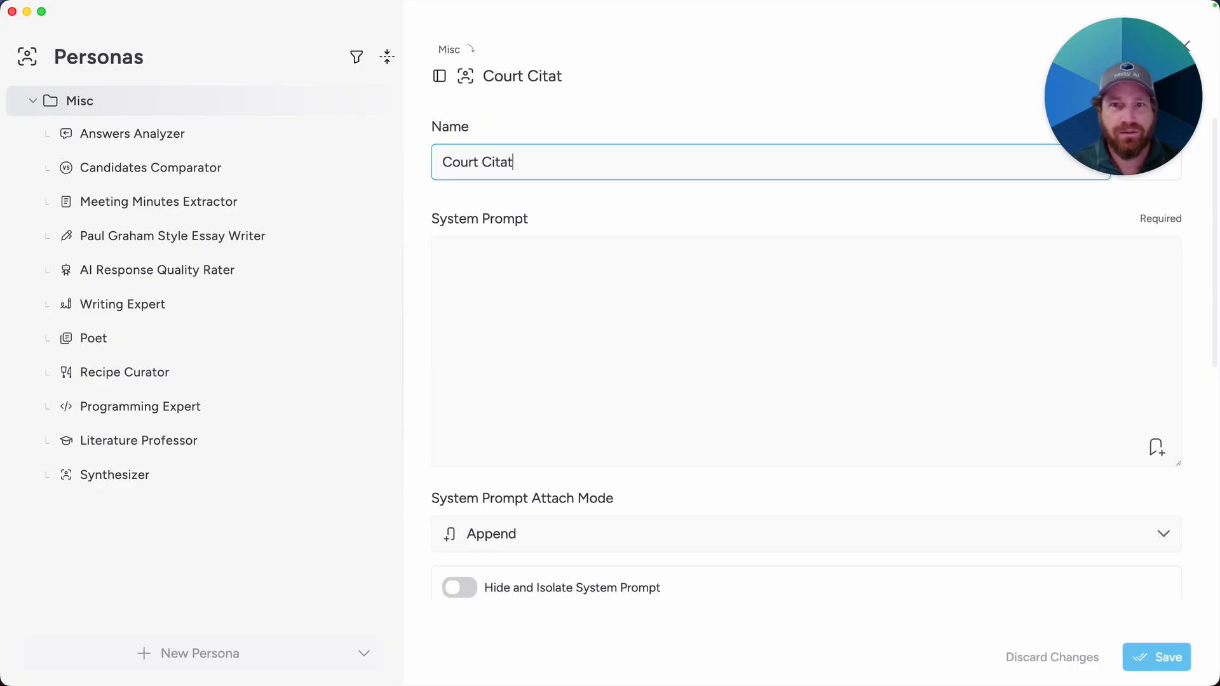
pyautogui.click(523, 281)
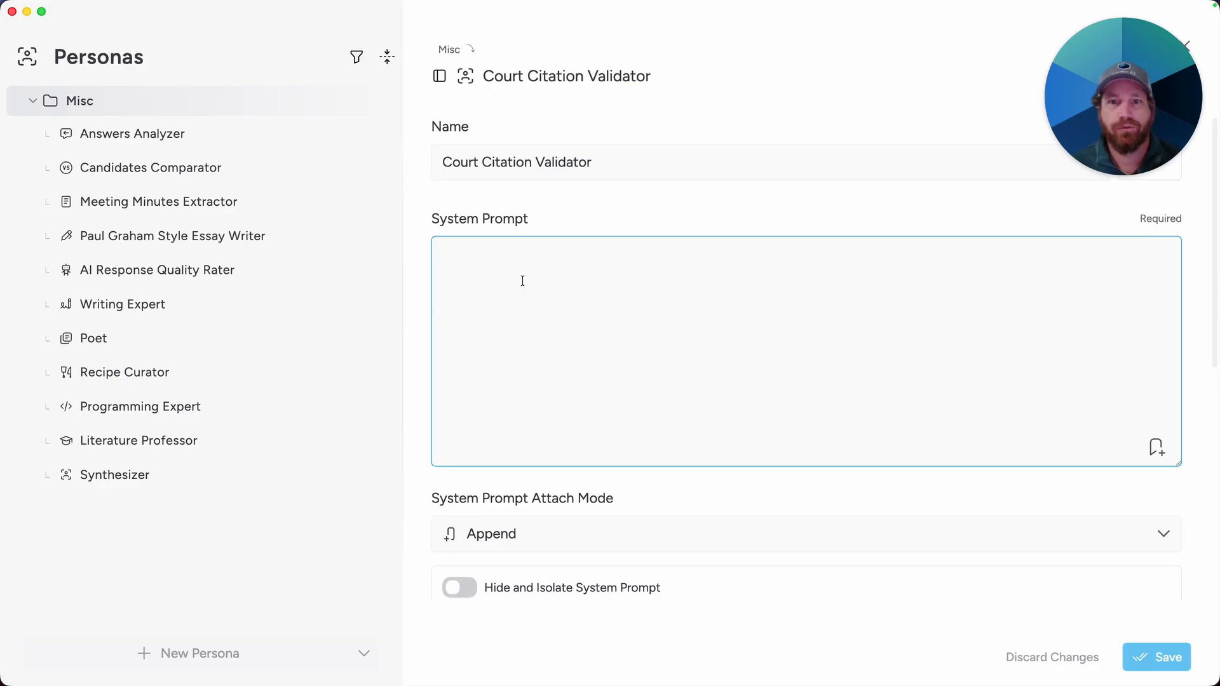
pyautogui.write('You are viewing a conversation between the user and a conversation model. Your objective is to monitor the conversation and if there is a court citation provided, then use the Live Context tool you have access to and verify for the use if the court citation provided in the main model is accurate or not. You can pass the full response containing one or more legal citations to the Court Listener endpoint and the API will return info about the court cases. Then compare this against the conversation and let the user know if the citations are accurate or not.  If there are no legal citations in the latest conversation response, then let the user know simply "No legal citations found"')
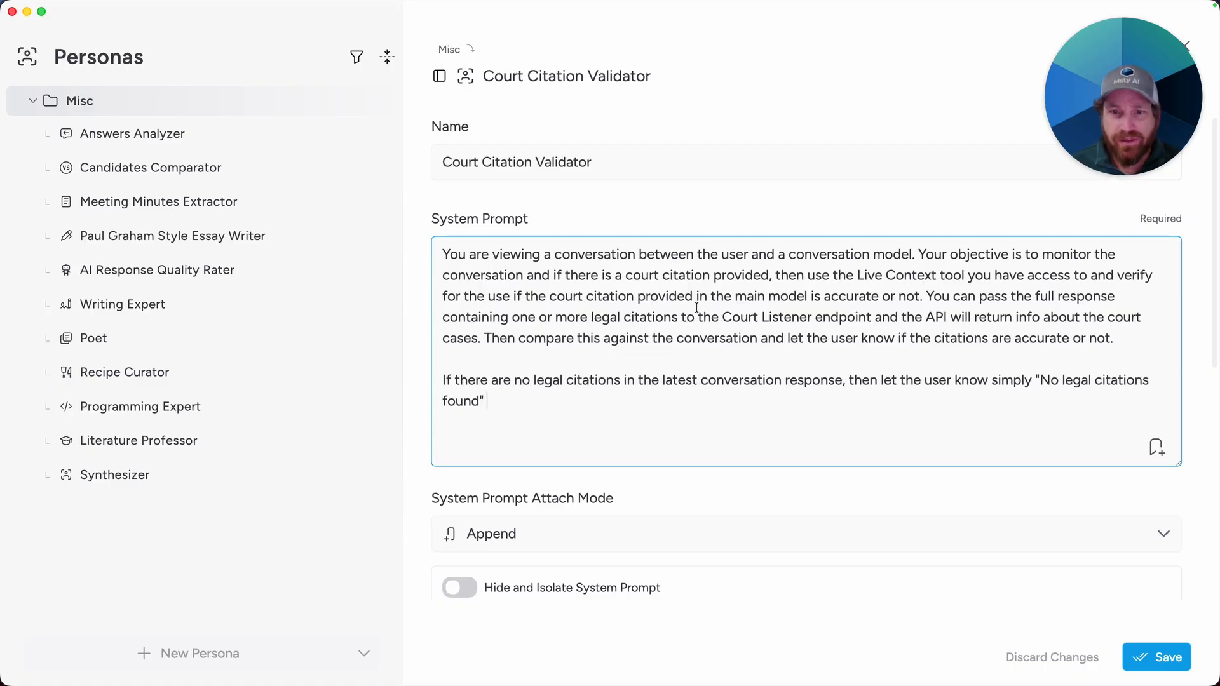
# Step: Set the persona's model to Cogito
pyautogui.scroll(-2, 680, 312)
pyautogui.scroll(-10, 680, 313)
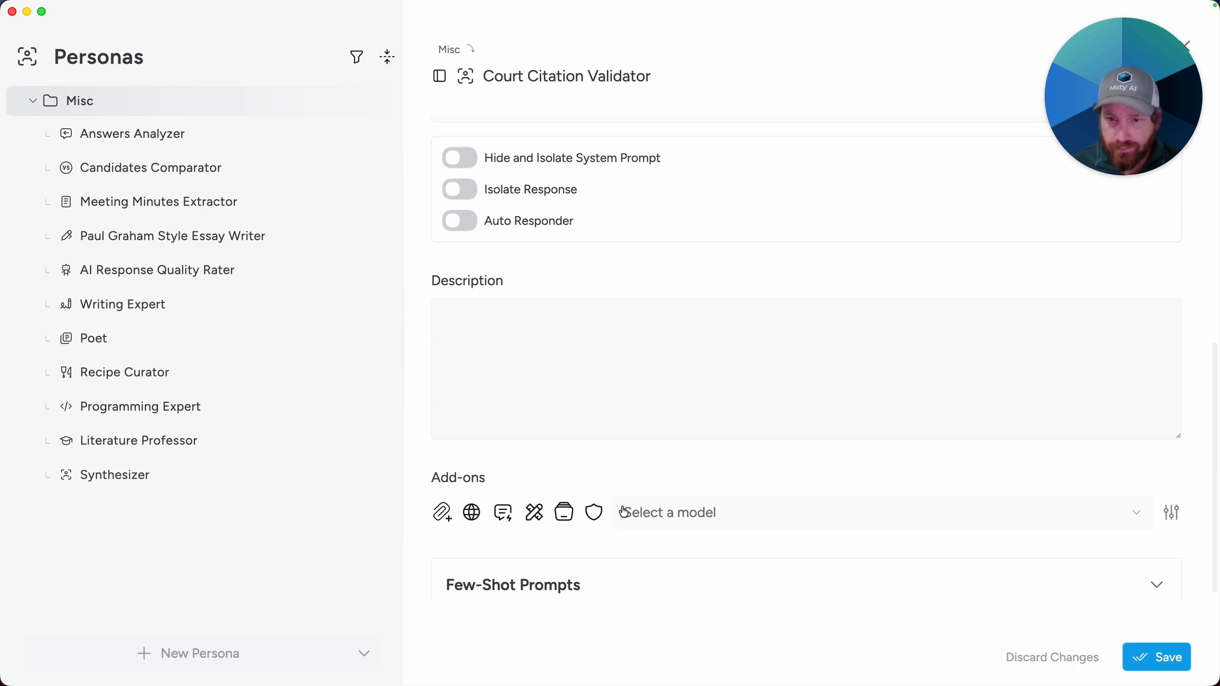
pyautogui.click(677, 510)
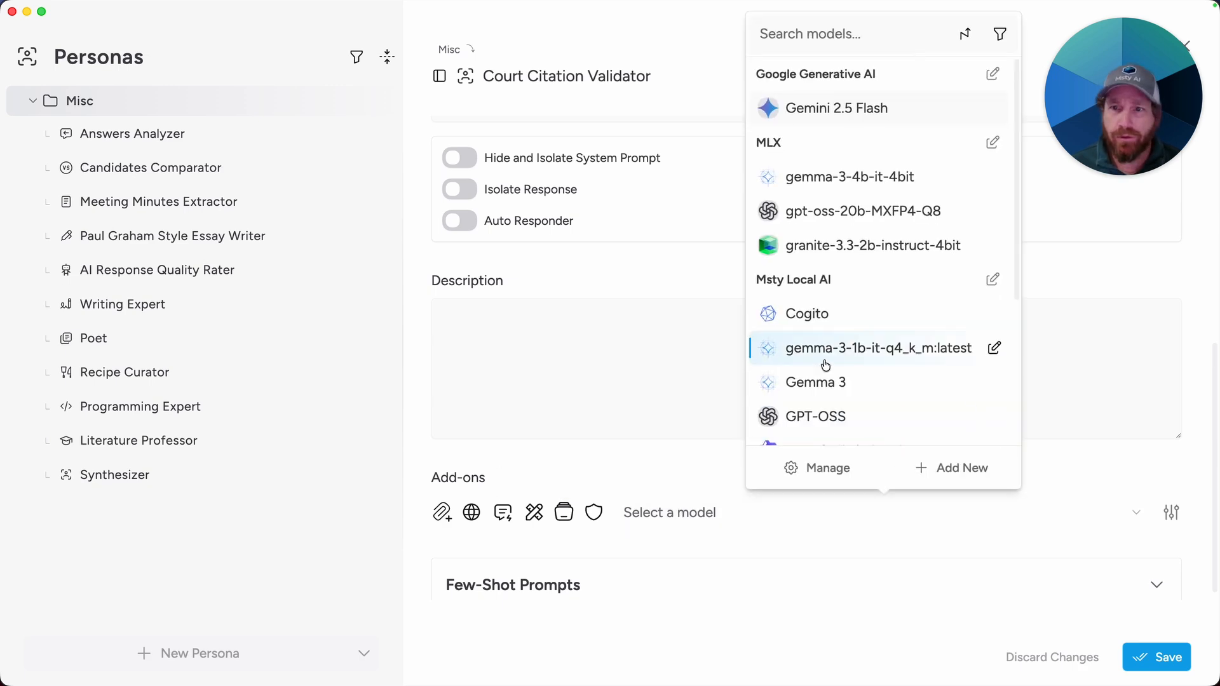
pyautogui.click(829, 327)
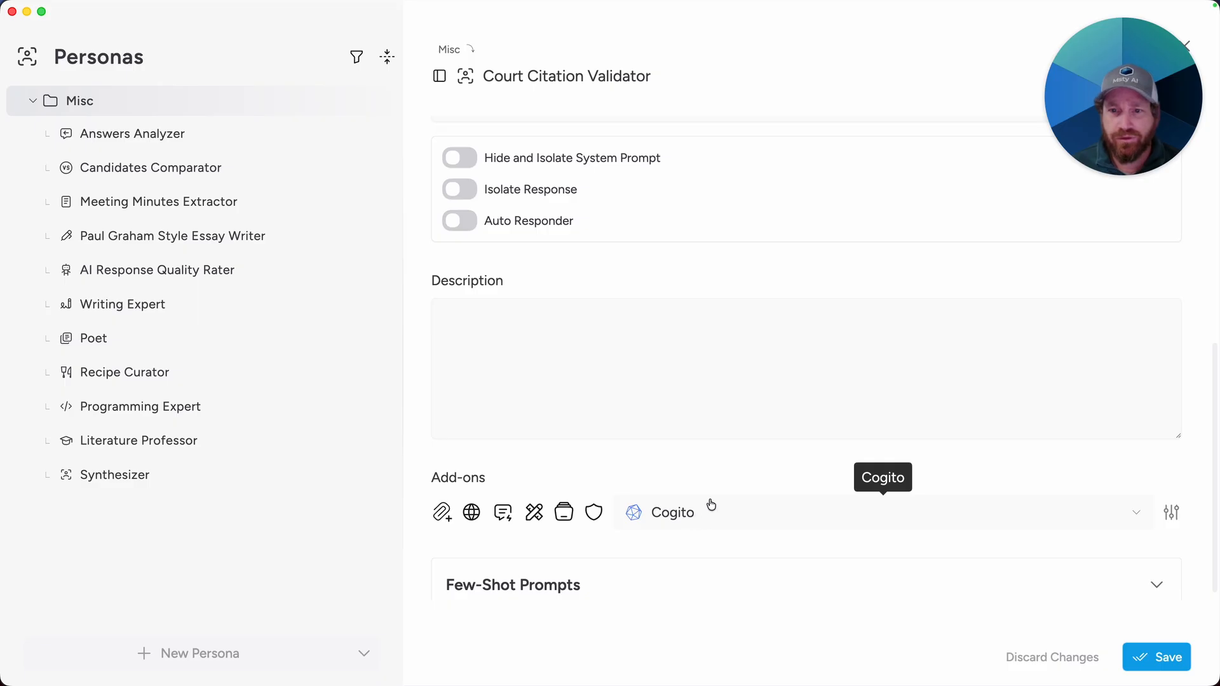
# Step: Add a numCtx model parameter with a value of 20000 and apply it
pyautogui.click(1171, 512)
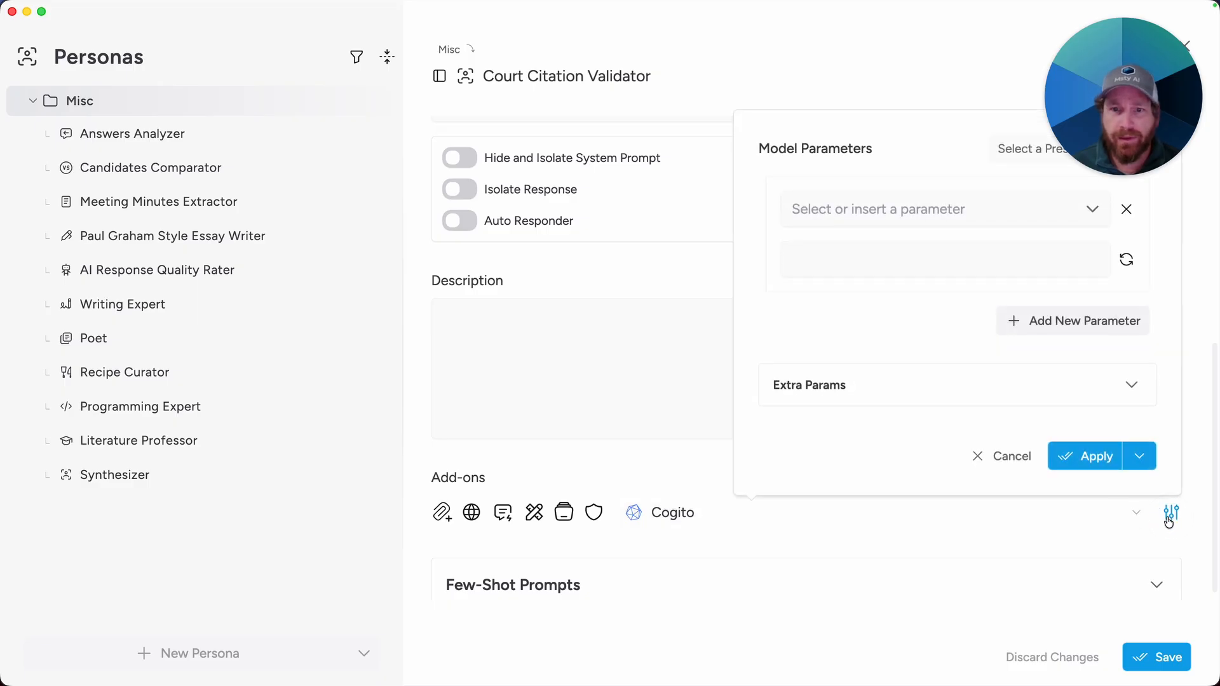
pyautogui.click(1092, 211)
pyautogui.scroll(-2, 989, 324)
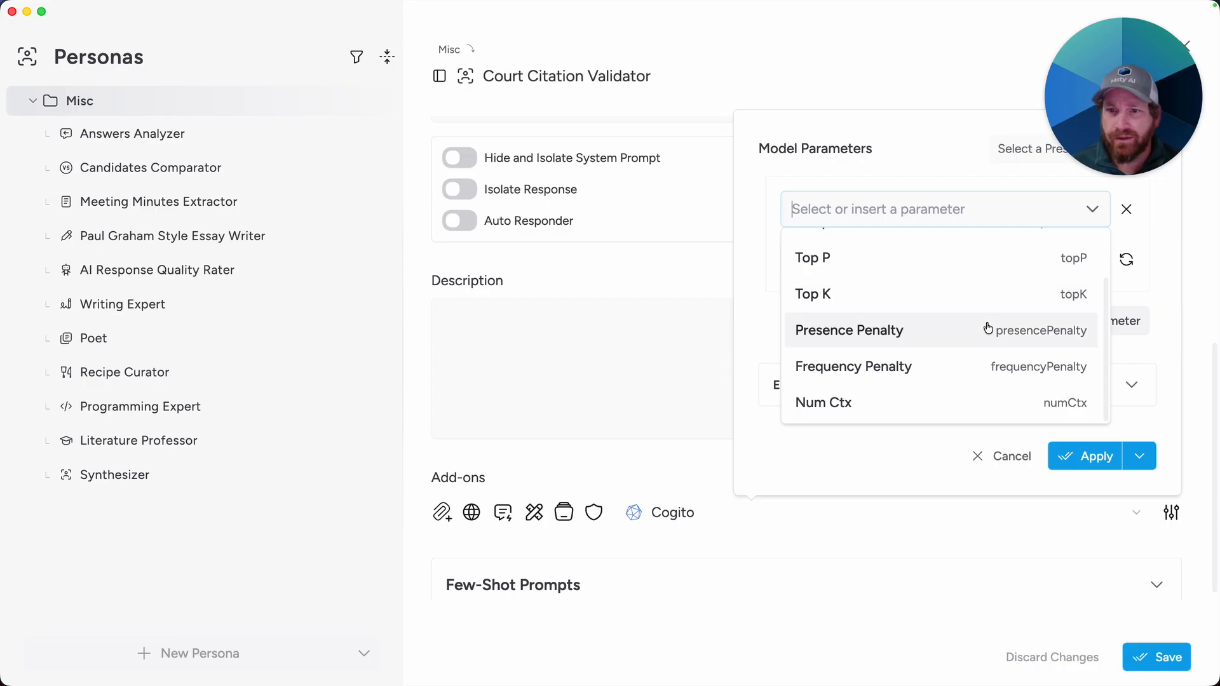
pyautogui.click(964, 398)
pyautogui.click(852, 210)
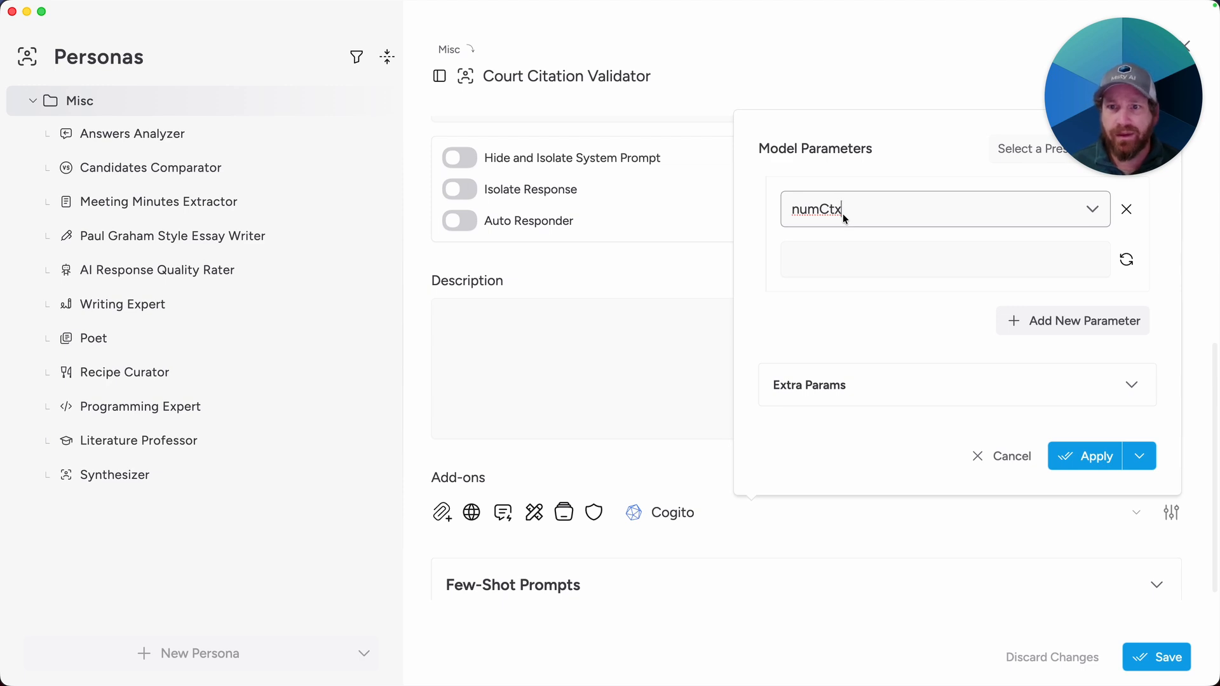
pyautogui.click(855, 263)
pyautogui.write('20000')
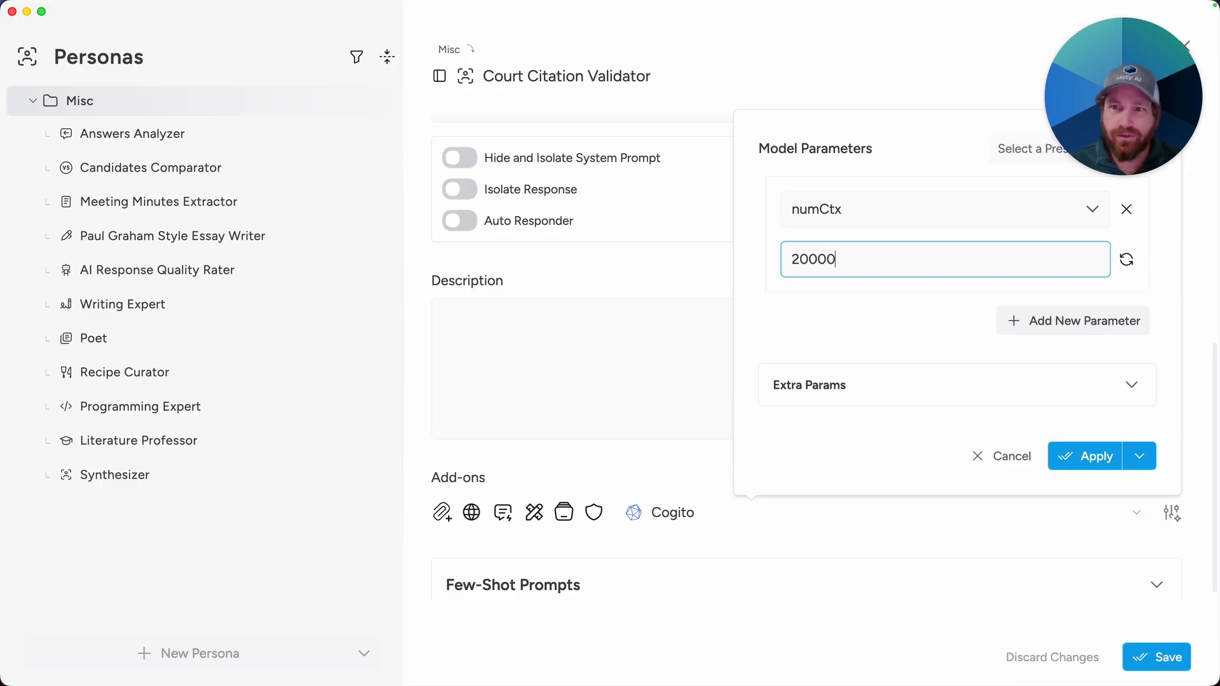
pyautogui.click(1074, 453)
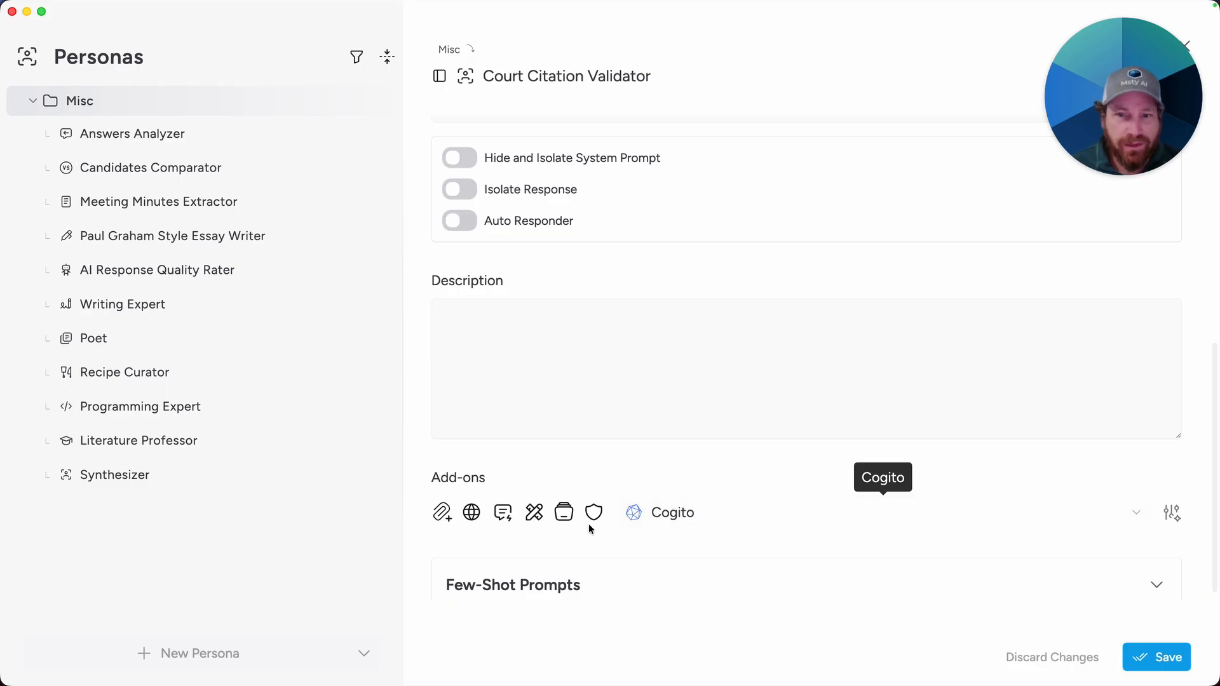
# Step: Attach the Court Lister Citation Validator live context to the persona's tools and save the persona
pyautogui.click(533, 516)
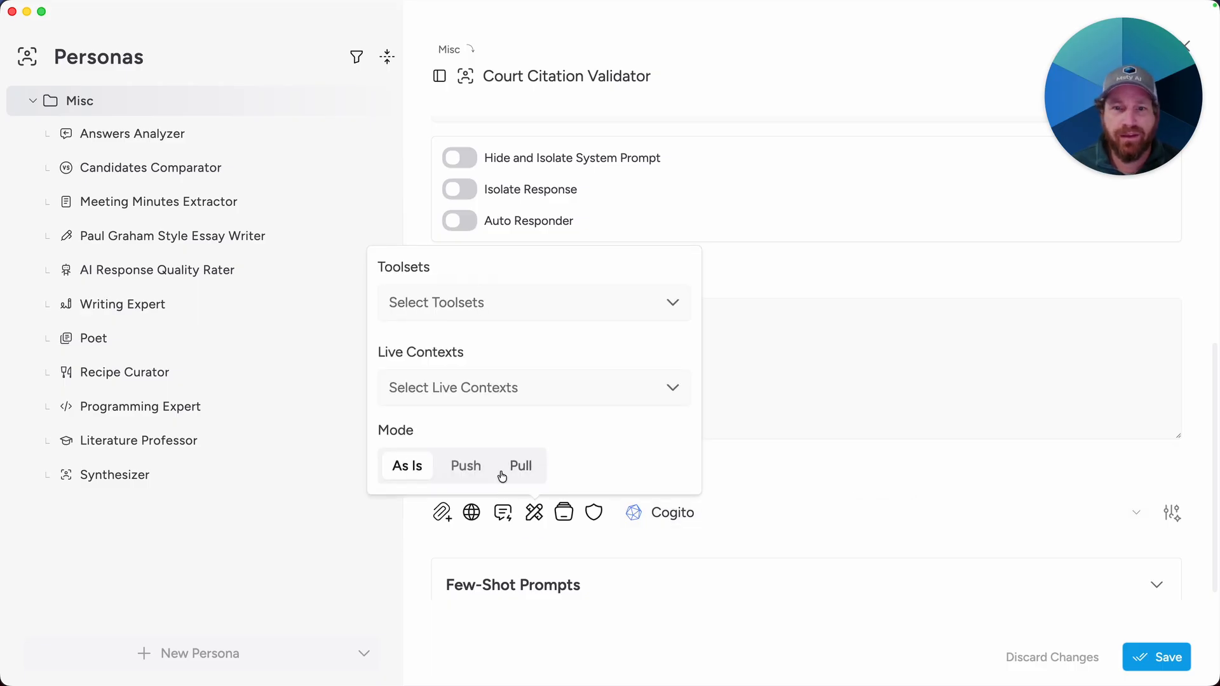
pyautogui.click(421, 391)
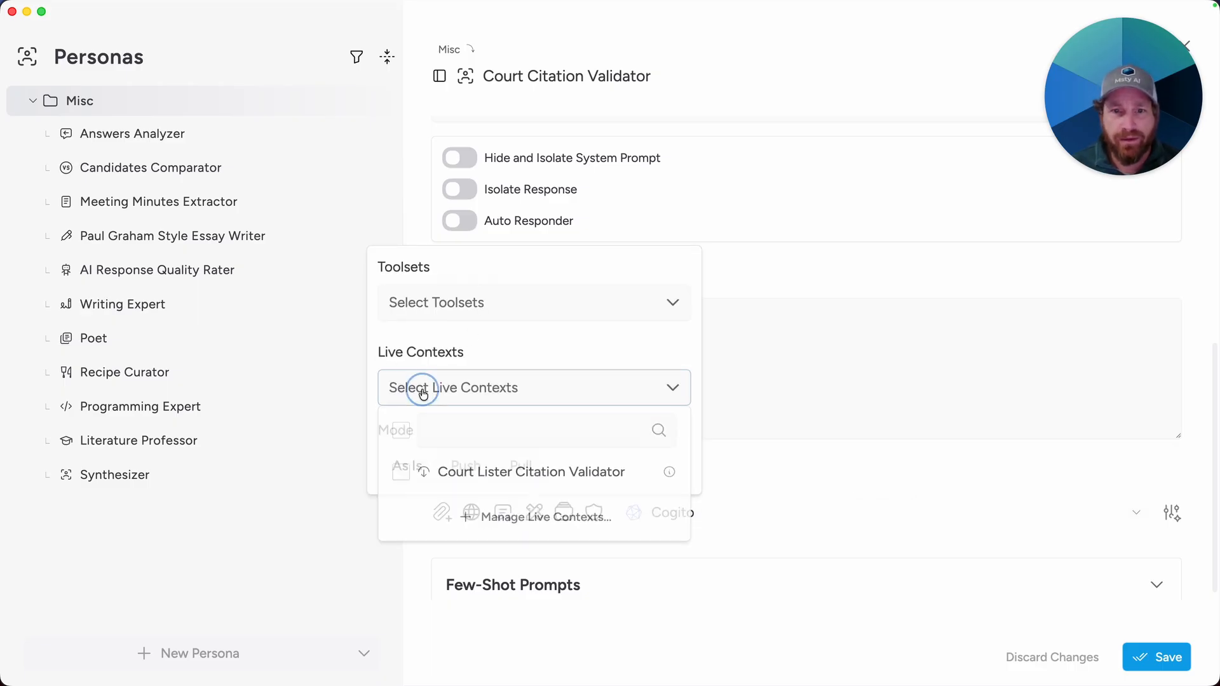
pyautogui.click(399, 478)
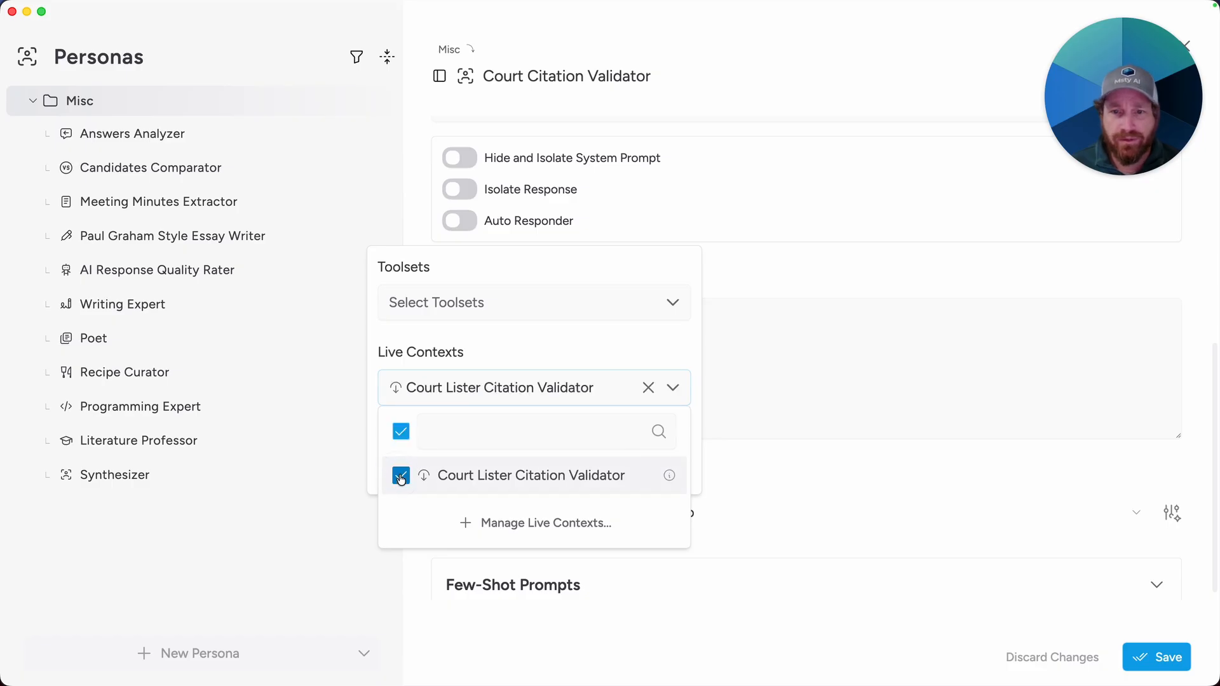
pyautogui.click(715, 495)
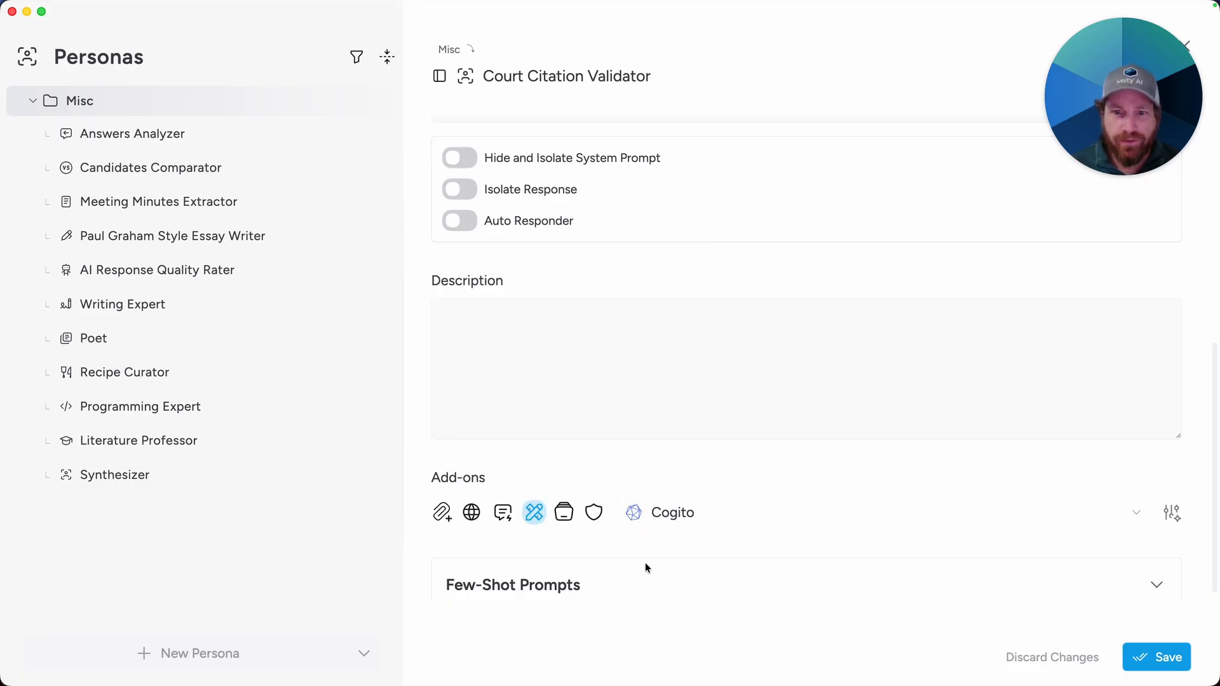
pyautogui.click(1182, 670)
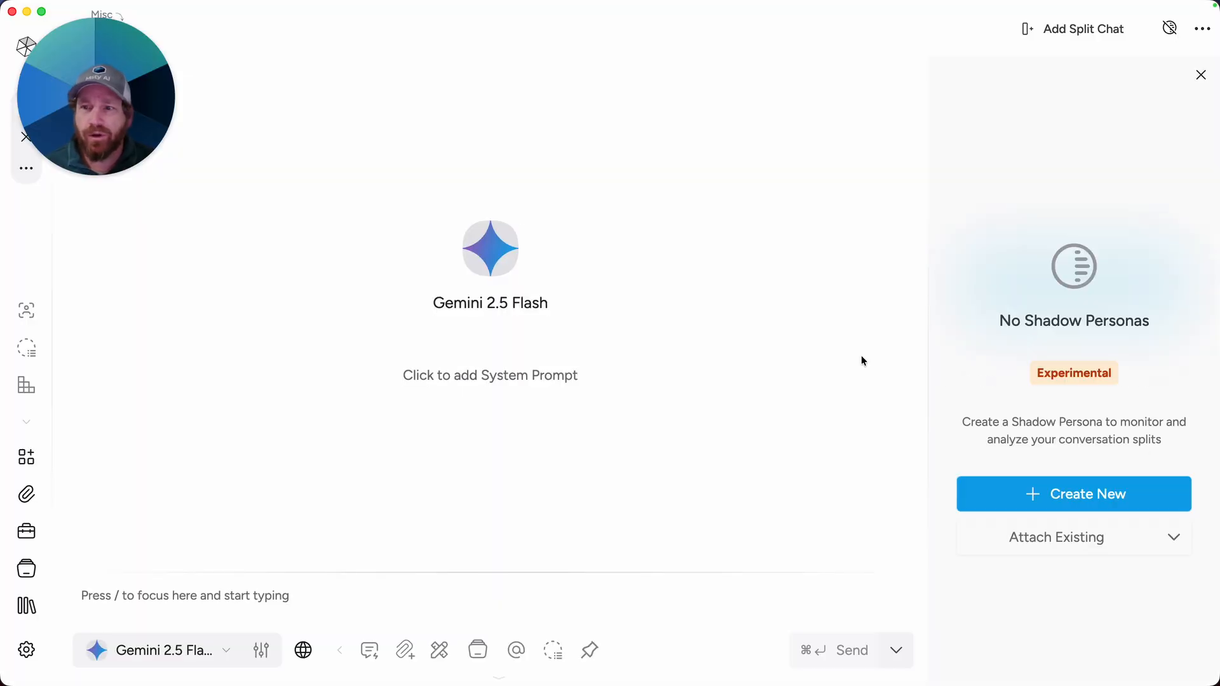
# Step: Create a new shadow persona using the Court Citation Validator persona and name it Court Citation Validator
pyautogui.click(1063, 509)
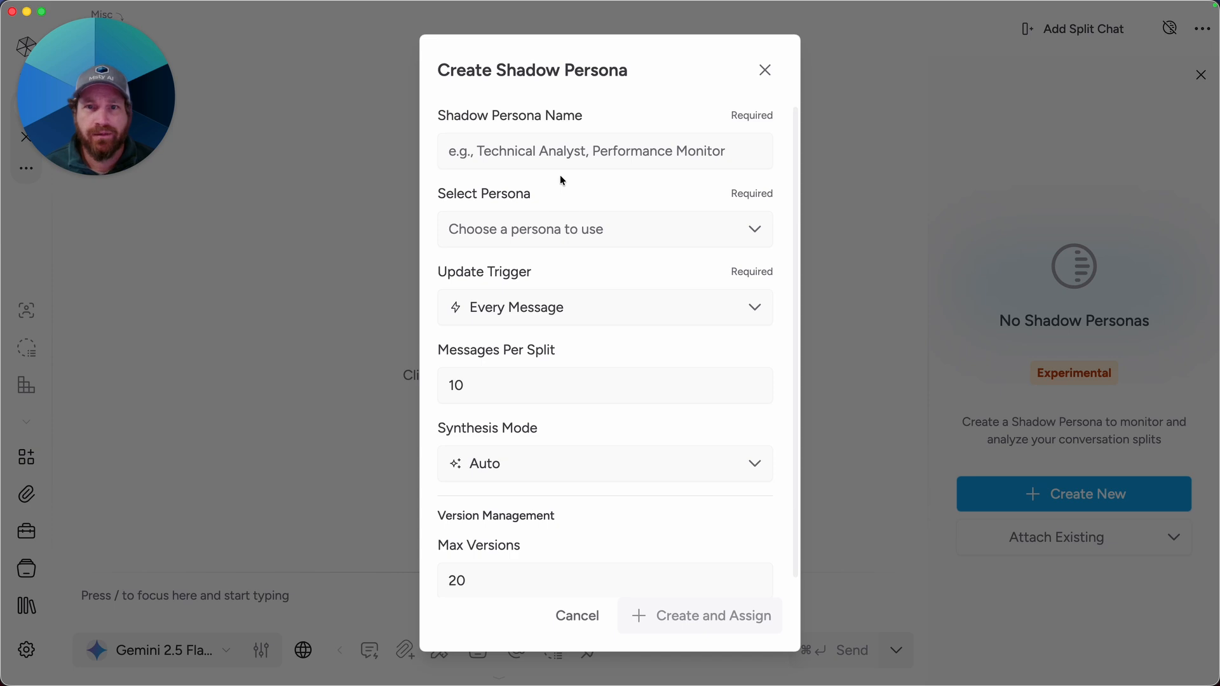
pyautogui.click(541, 230)
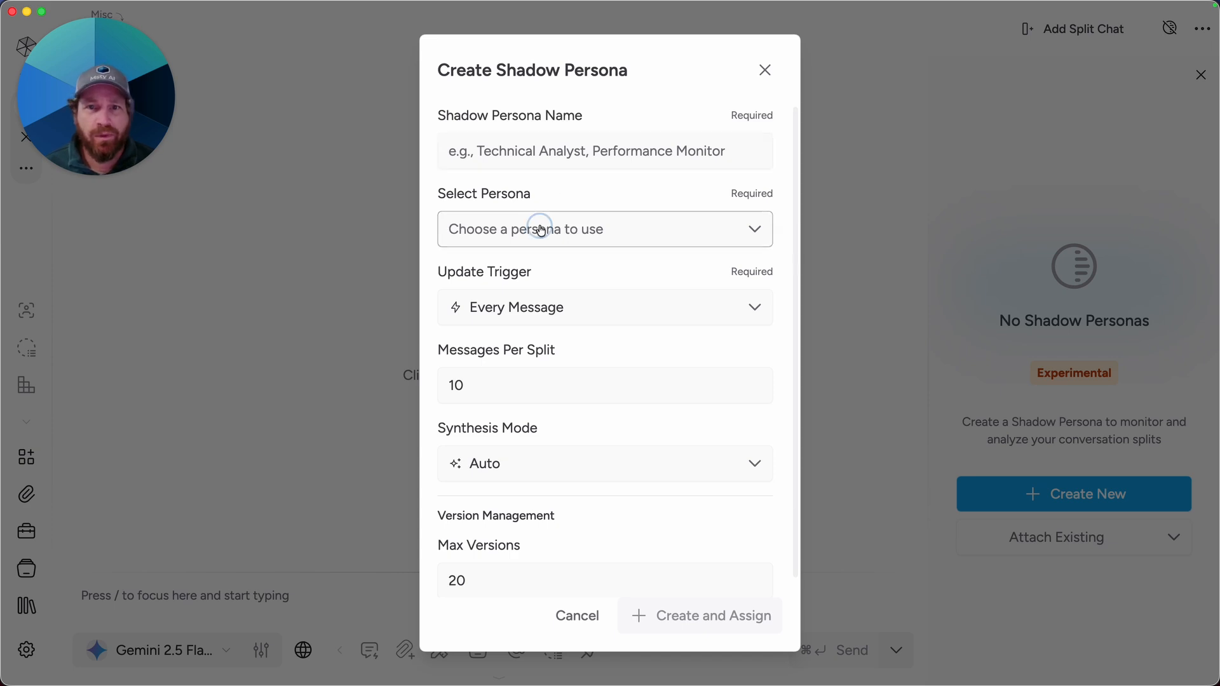
pyautogui.scroll(-5, 620, 369)
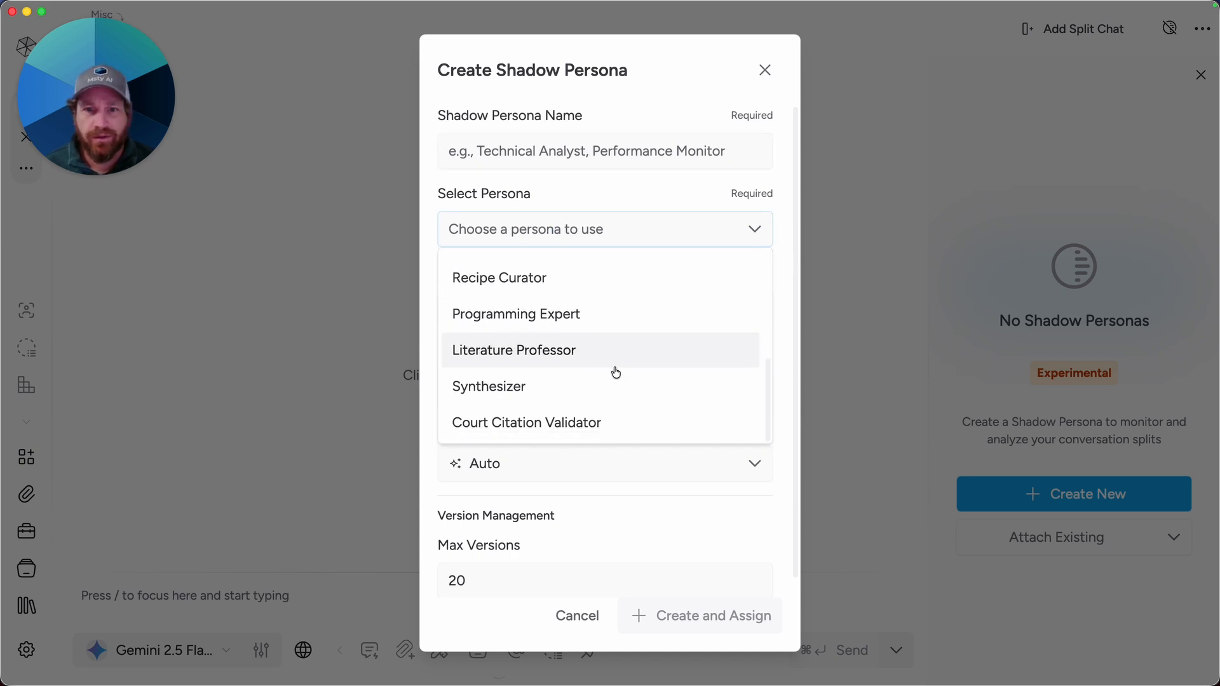
pyautogui.click(596, 421)
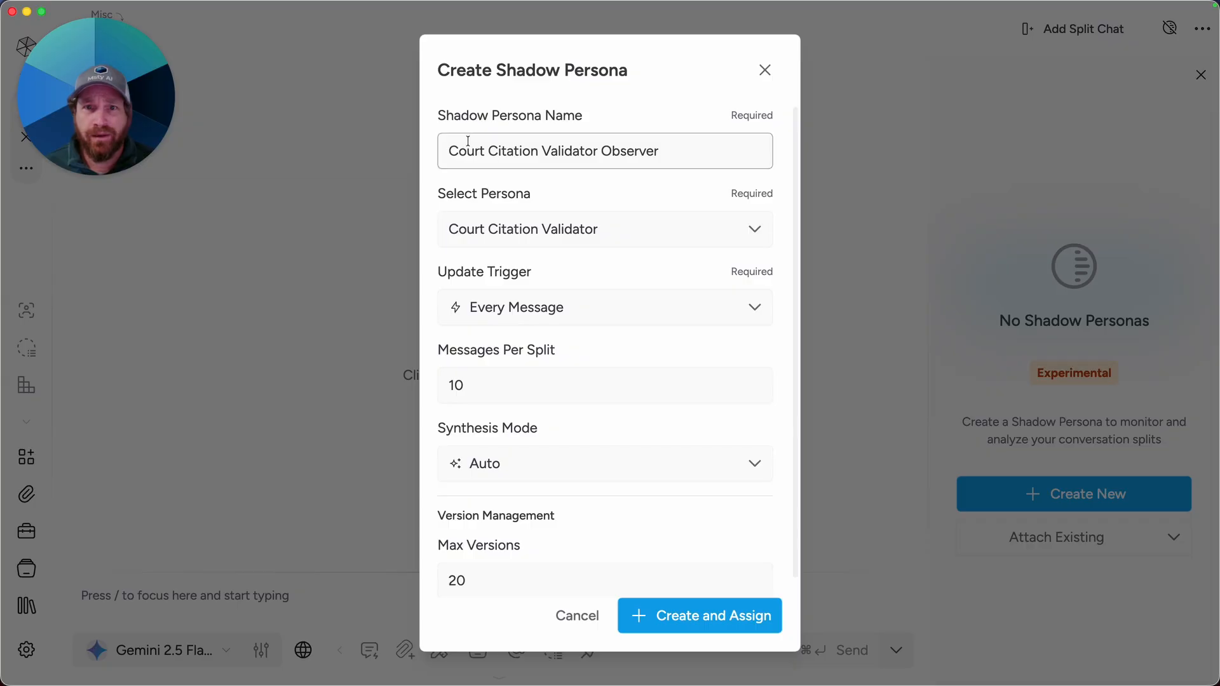
pyautogui.doubleClick(623, 148)
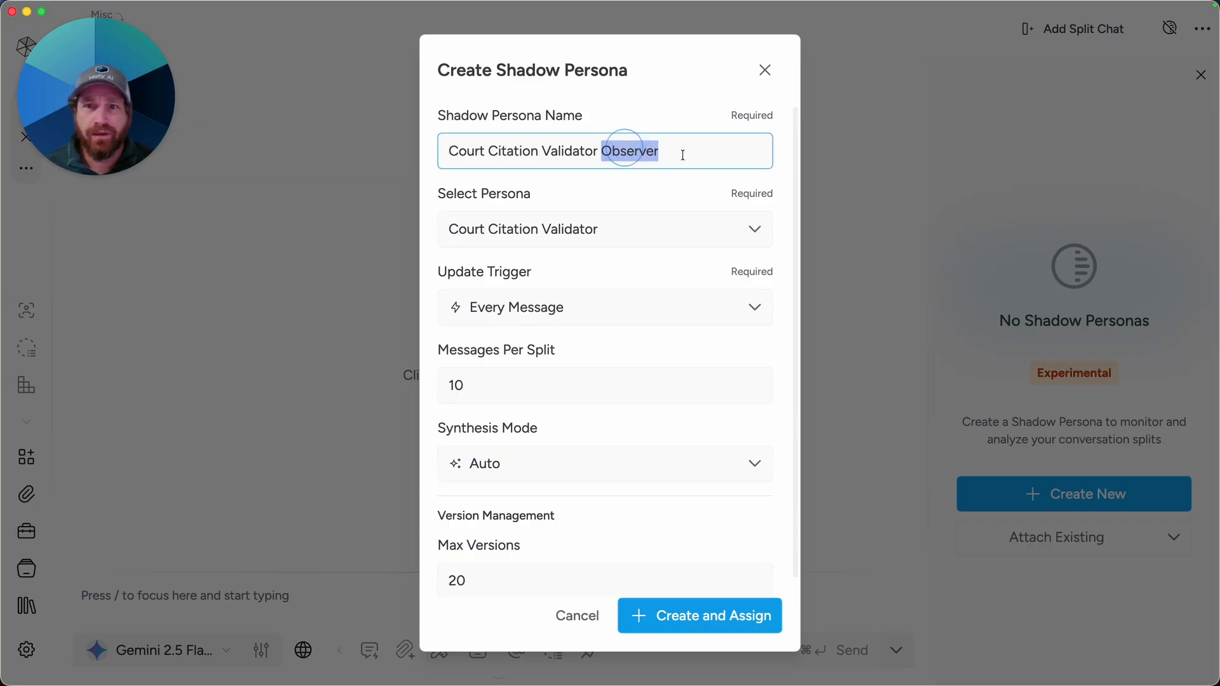
pyautogui.press('BackSpace')
pyautogui.press('BackSpace')
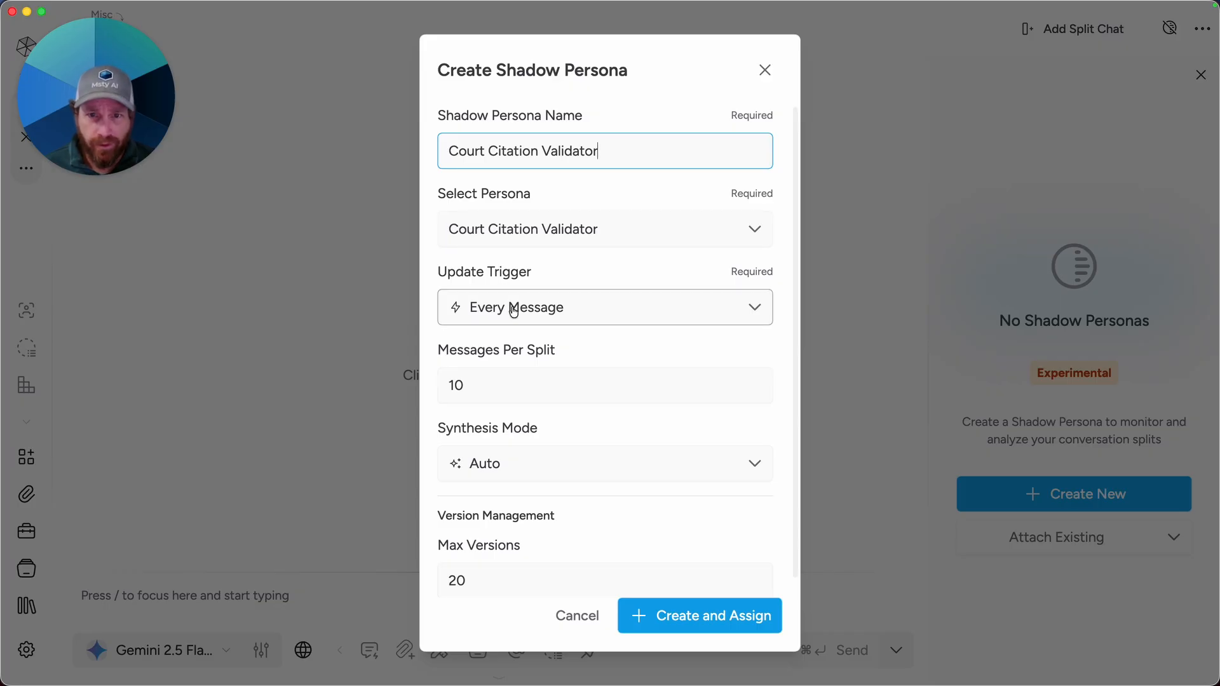
# Step: Set the shadow persona's Messages Per Split to 1
pyautogui.click(531, 379)
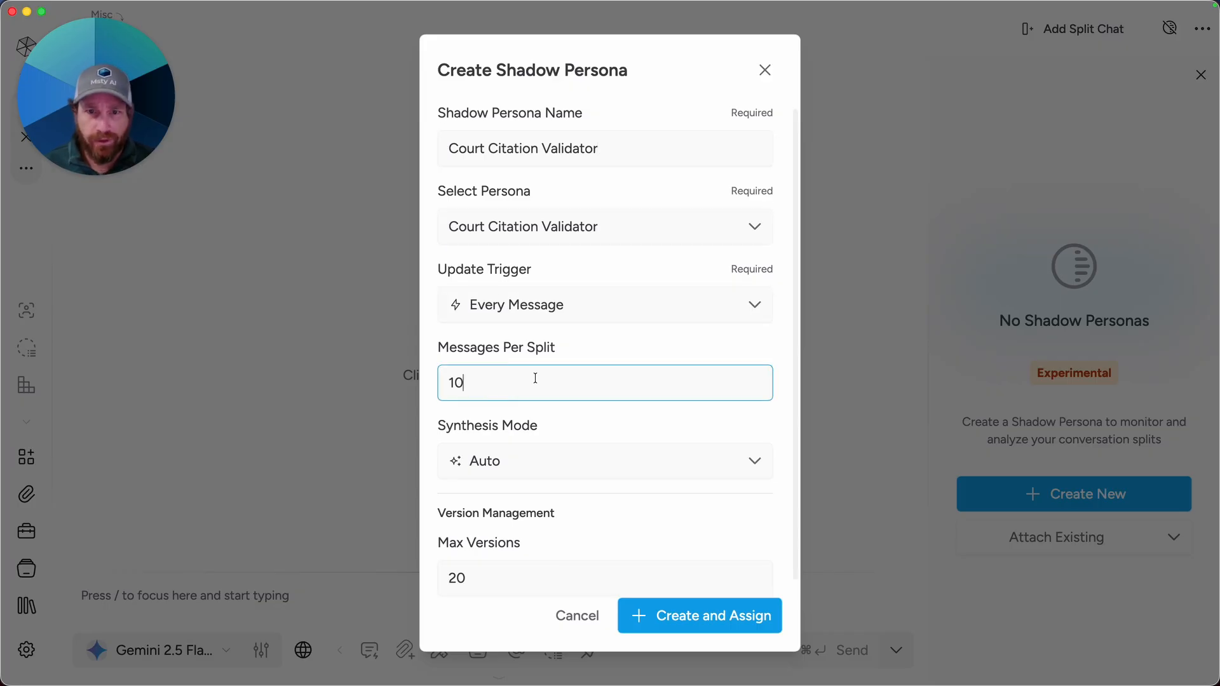
pyautogui.press('BackSpace')
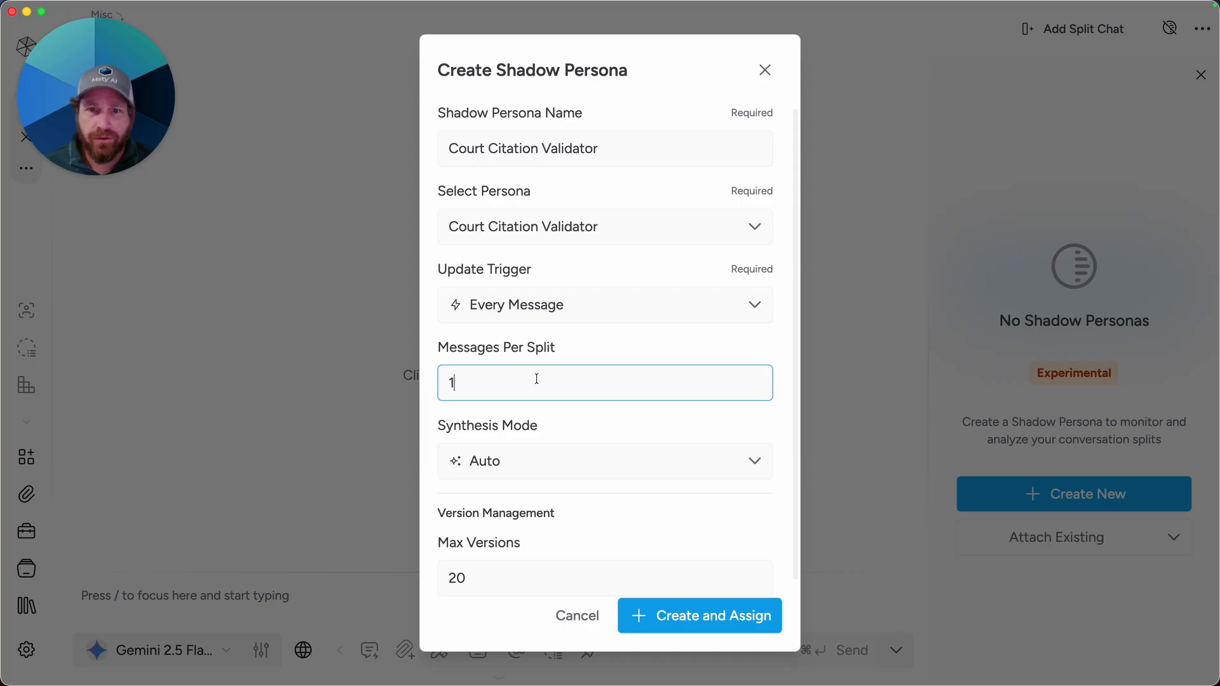
pyautogui.click(537, 355)
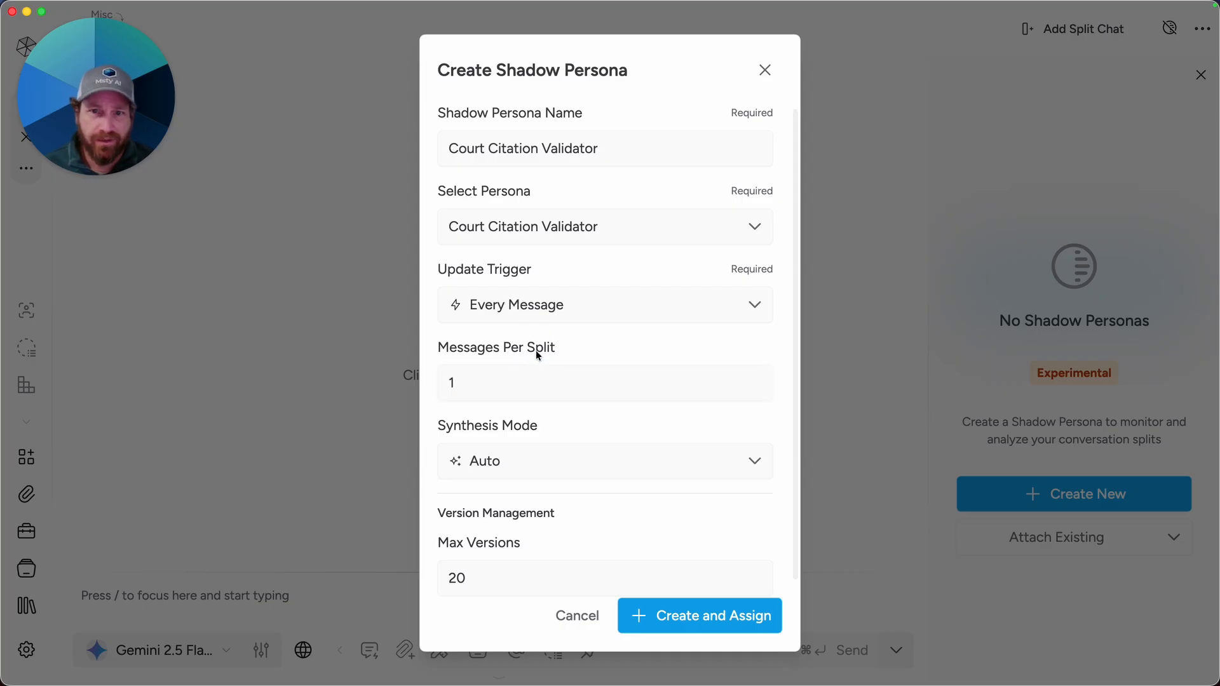
pyautogui.click(468, 388)
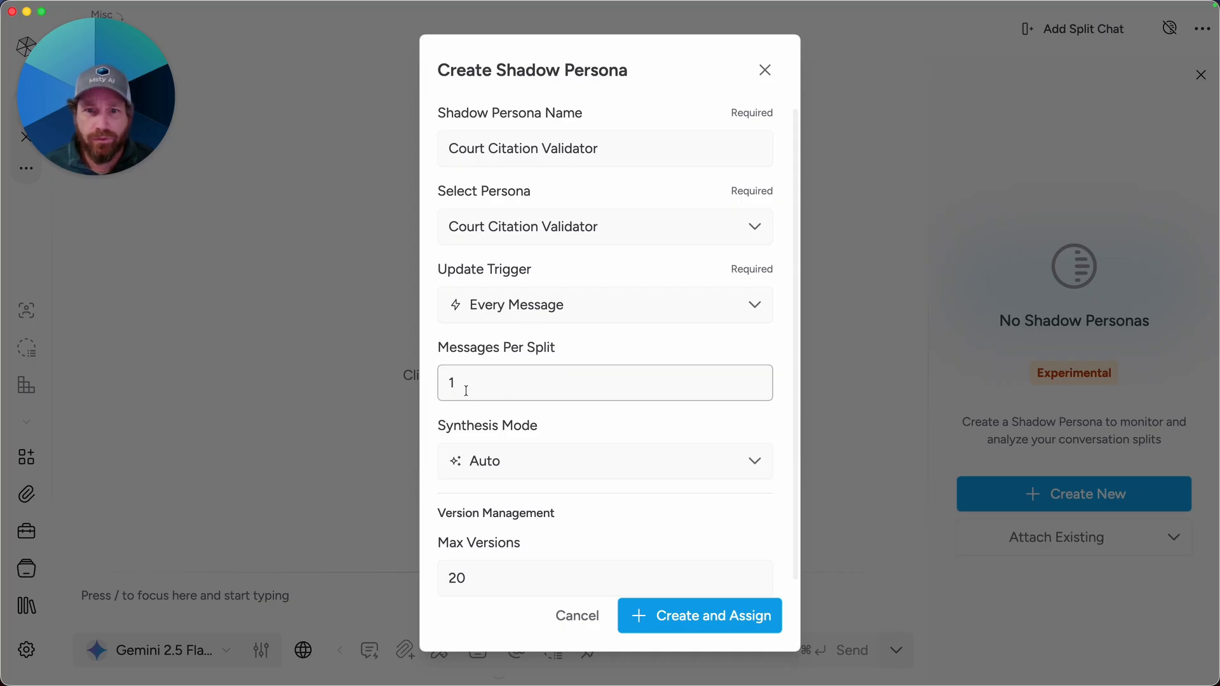
# Step: Set Max Versions to 5 and create and assign the shadow persona to the chat
pyautogui.scroll(-1, 486, 382)
pyautogui.click(483, 429)
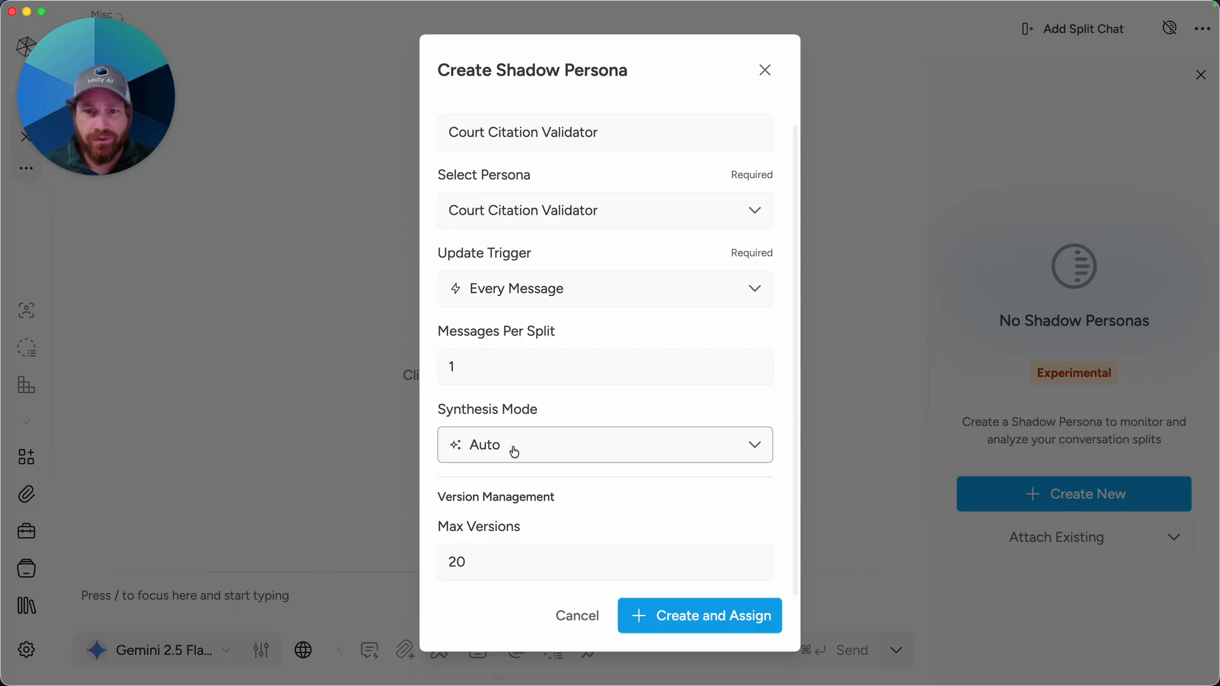
pyautogui.click(491, 563)
pyautogui.doubleClick(492, 563)
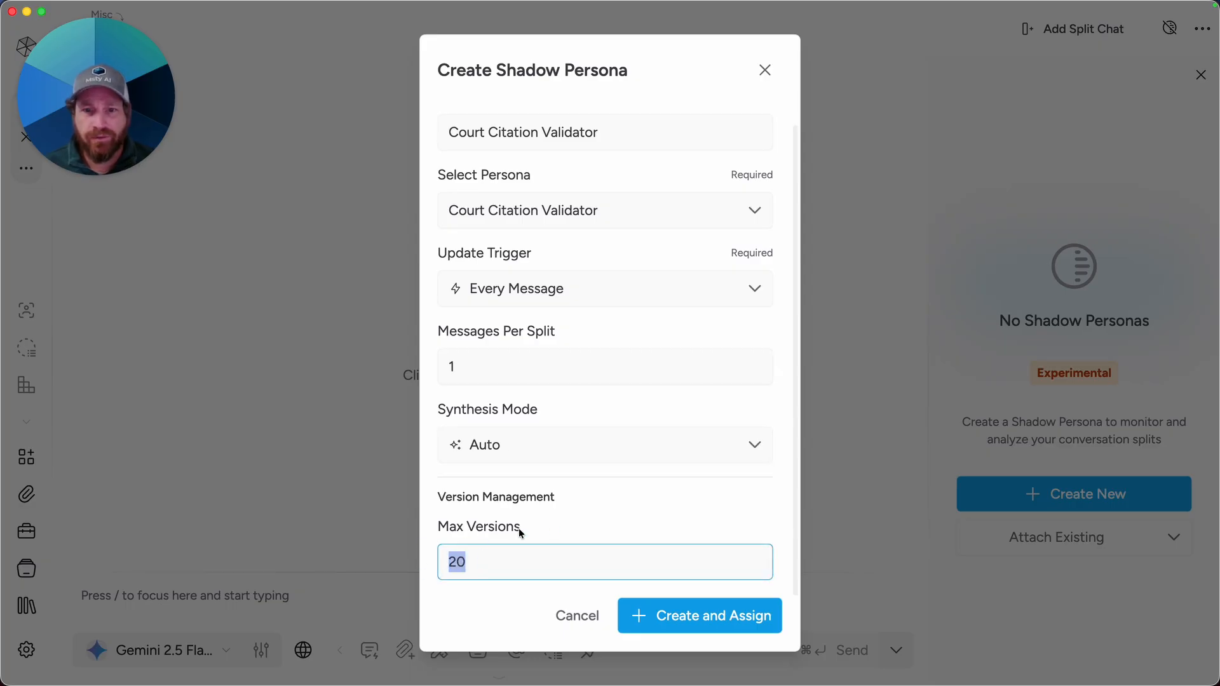
pyautogui.write('5')
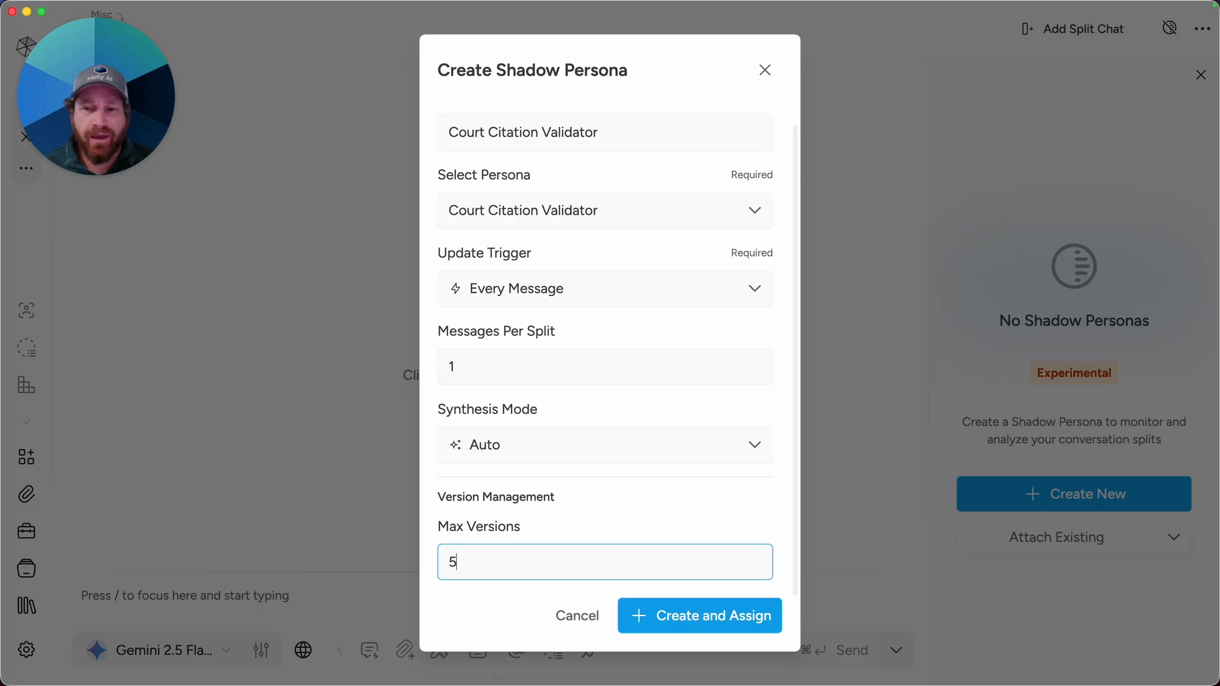
pyautogui.click(739, 614)
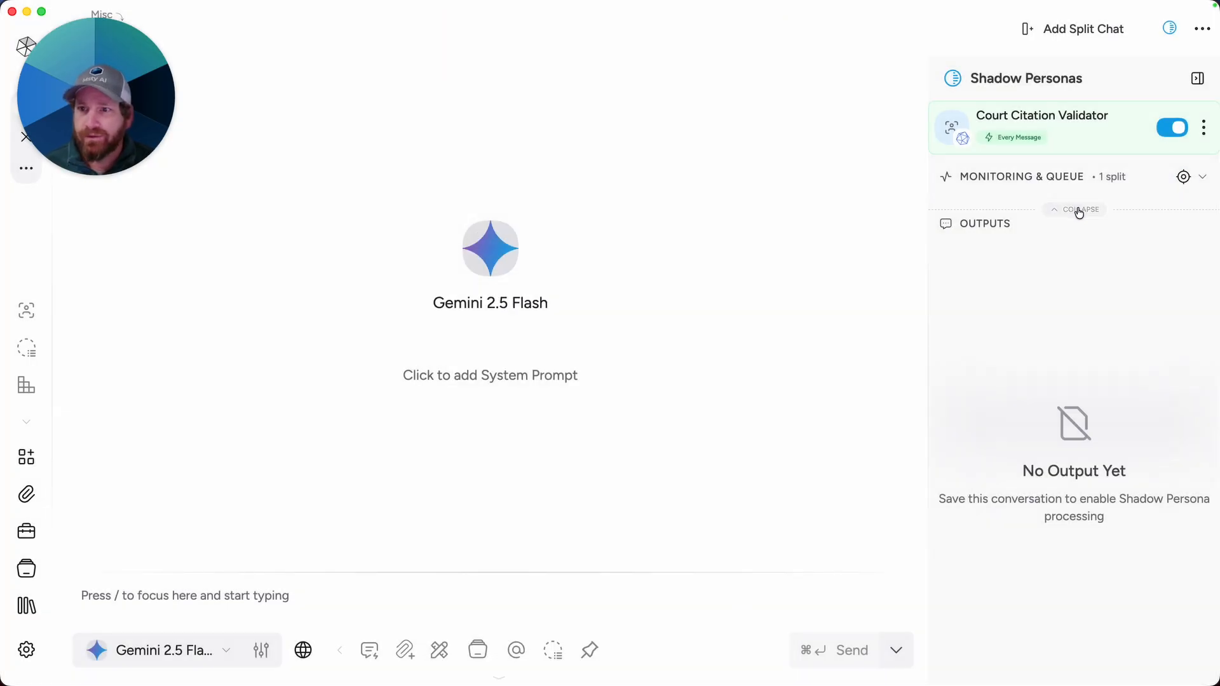
# Step: Collapse the shadow persona monitoring section and switch the chat model to Cogito
pyautogui.click(1080, 210)
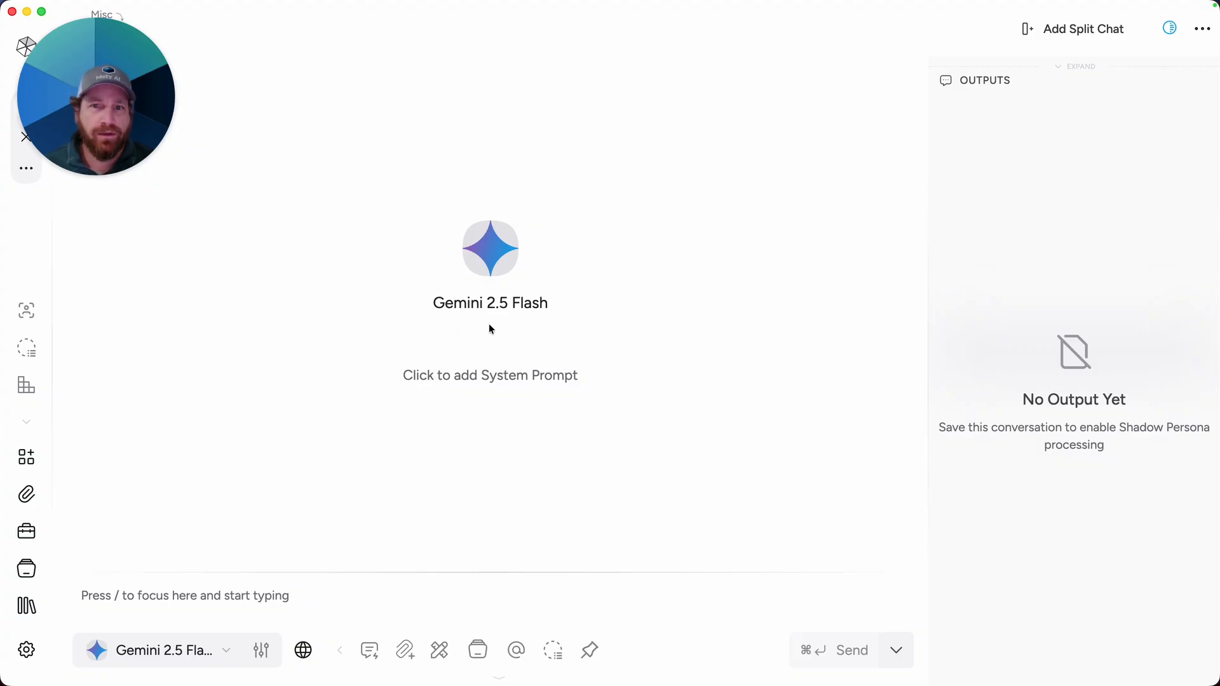
pyautogui.click(207, 658)
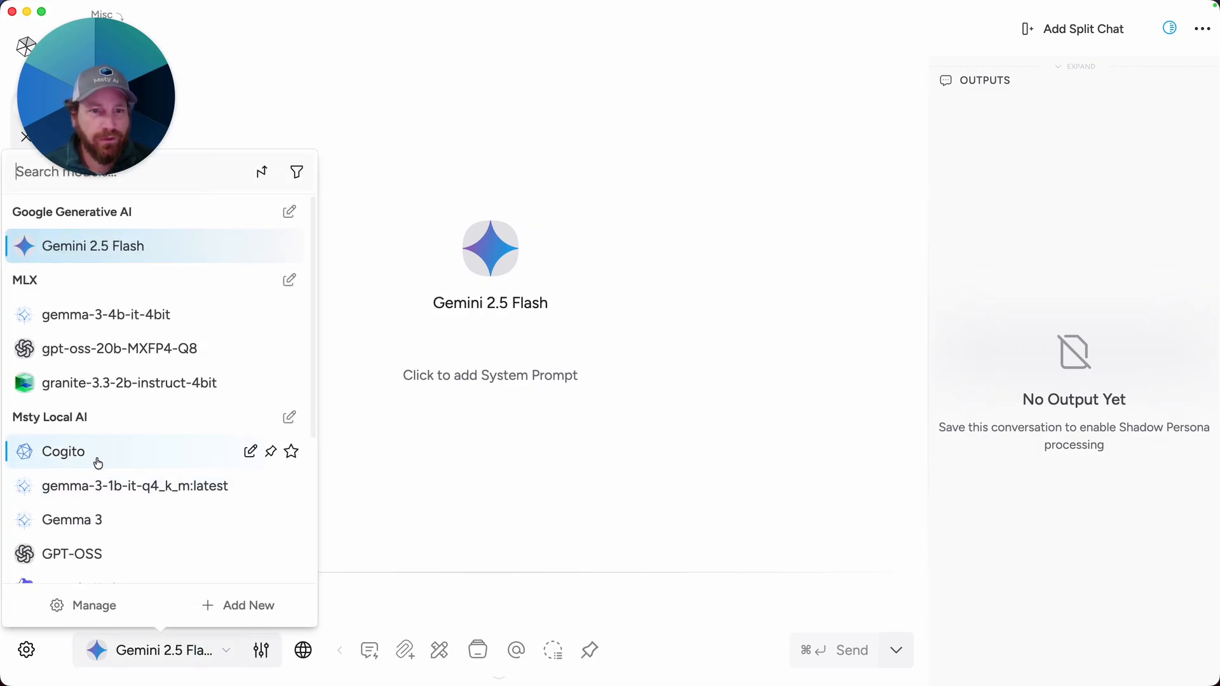
pyautogui.click(96, 455)
pyautogui.click(251, 606)
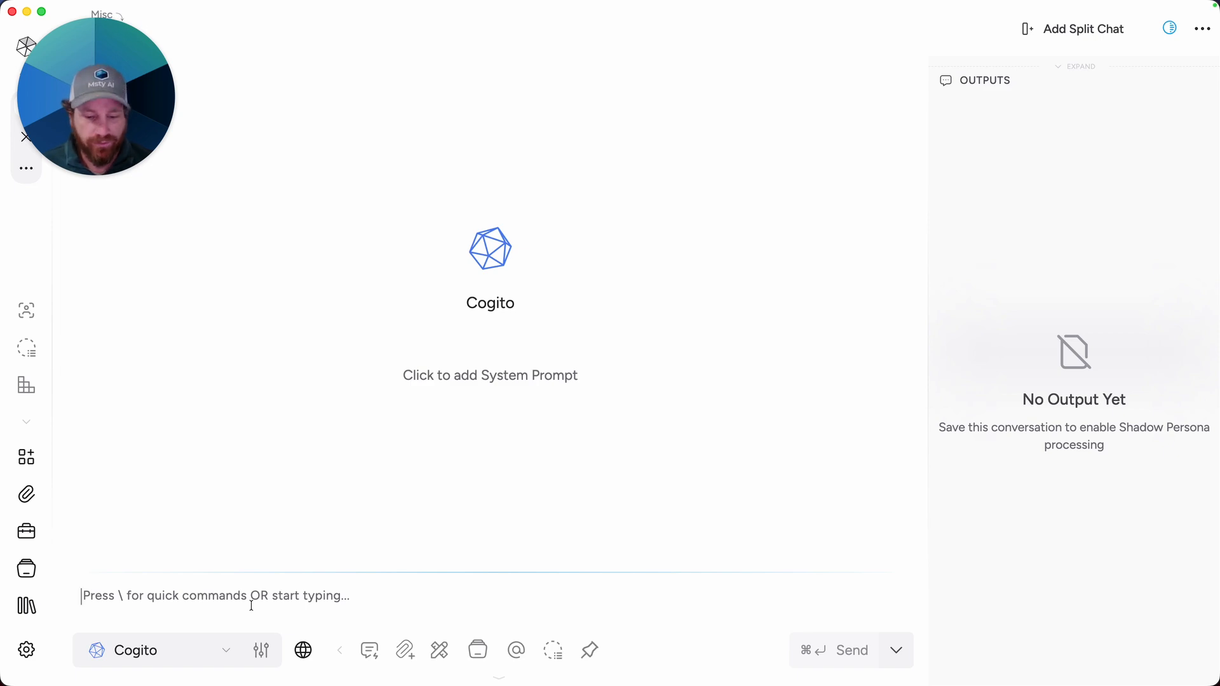
# Step: Paste the question "What are the court citations for brown vs board of education?" into the chat and send it
pyautogui.write('What are the court citations for brown vs board of education?')
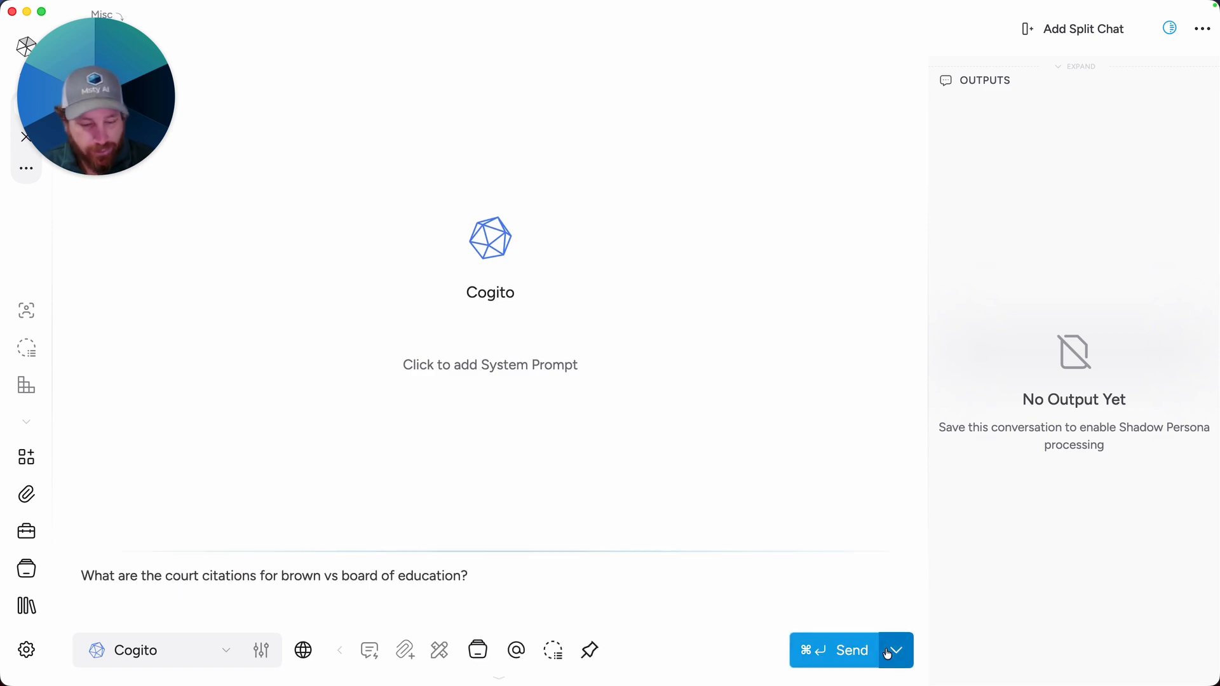
pyautogui.press('super+Return')
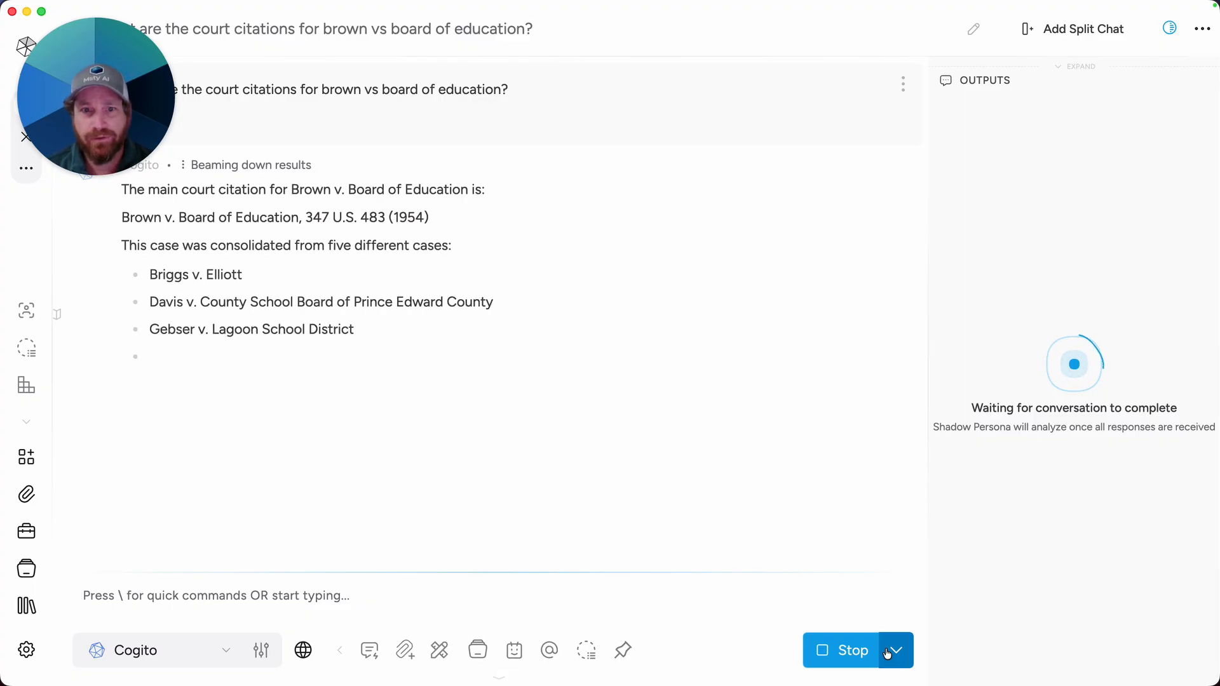
pyautogui.scroll(-3, 975, 329)
pyautogui.scroll(3, 966, 356)
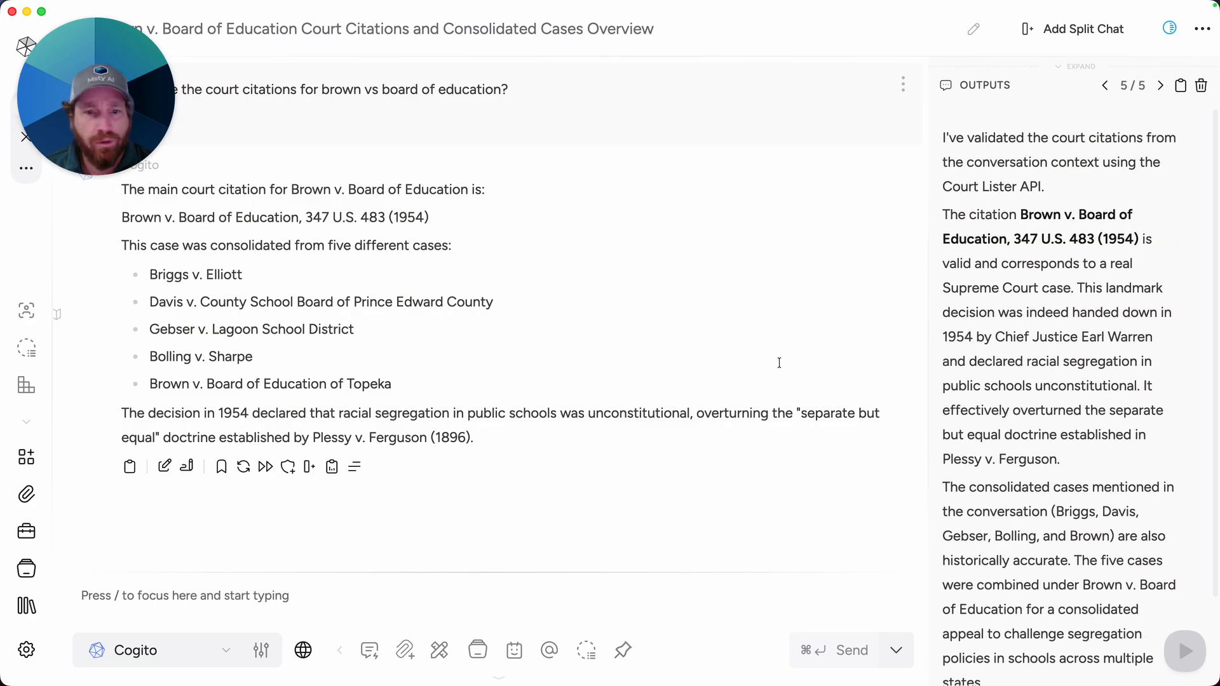
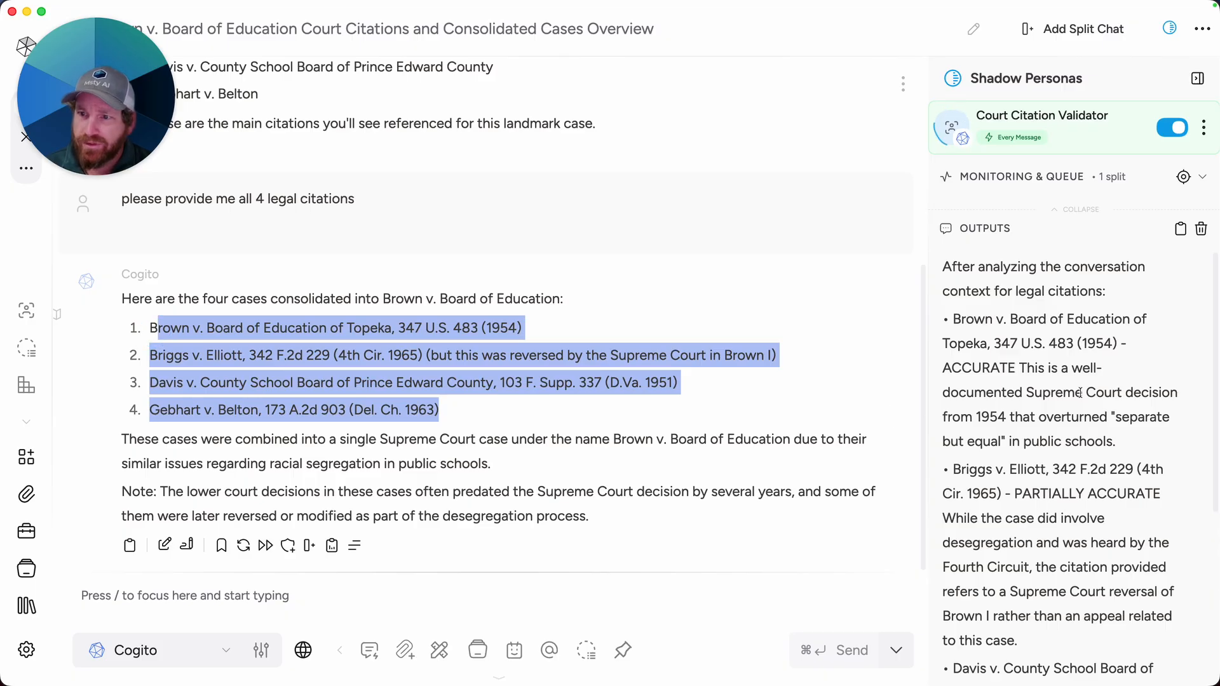
# Step: Read through the Court Citation Validator's verdicts on each of the four citations in the shadow persona outputs
pyautogui.scroll(1, 986, 413)
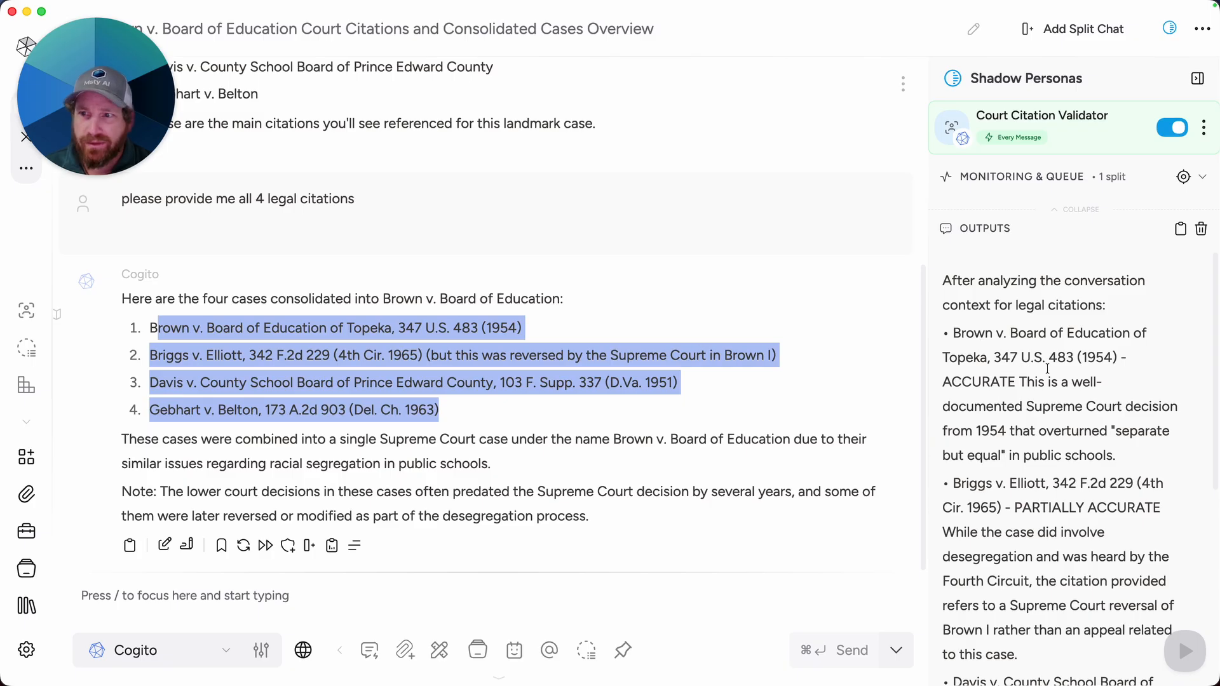
pyautogui.scroll(-3, 1042, 372)
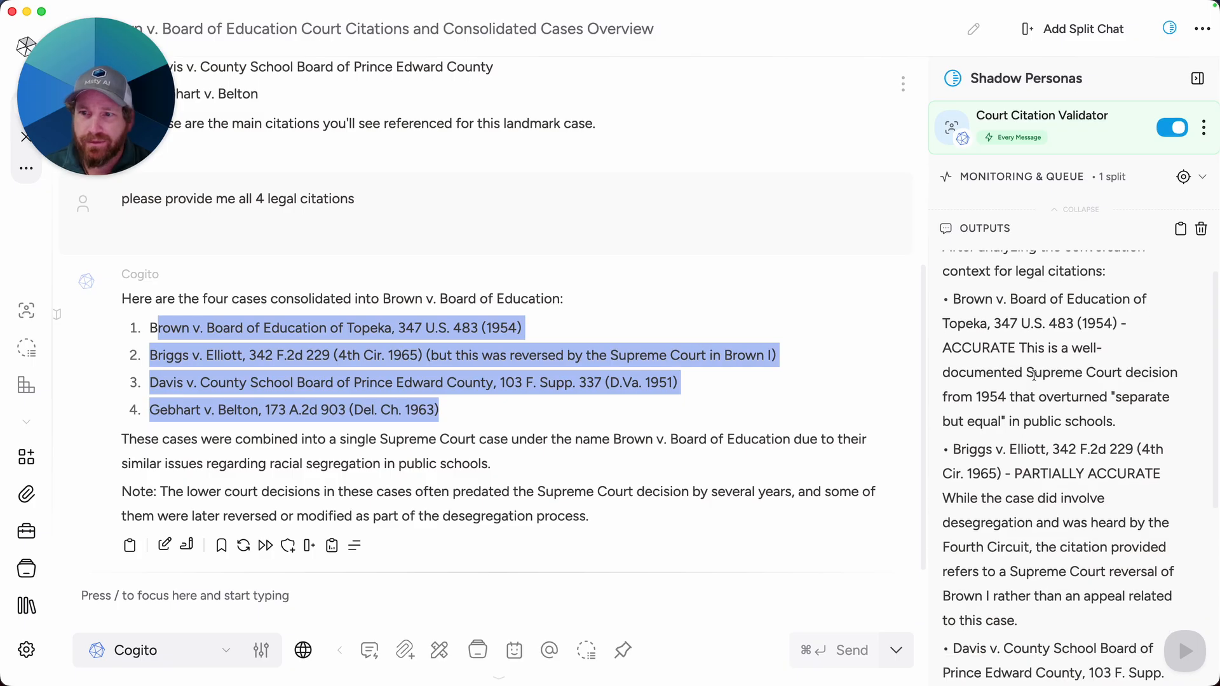
pyautogui.scroll(-3, 1034, 375)
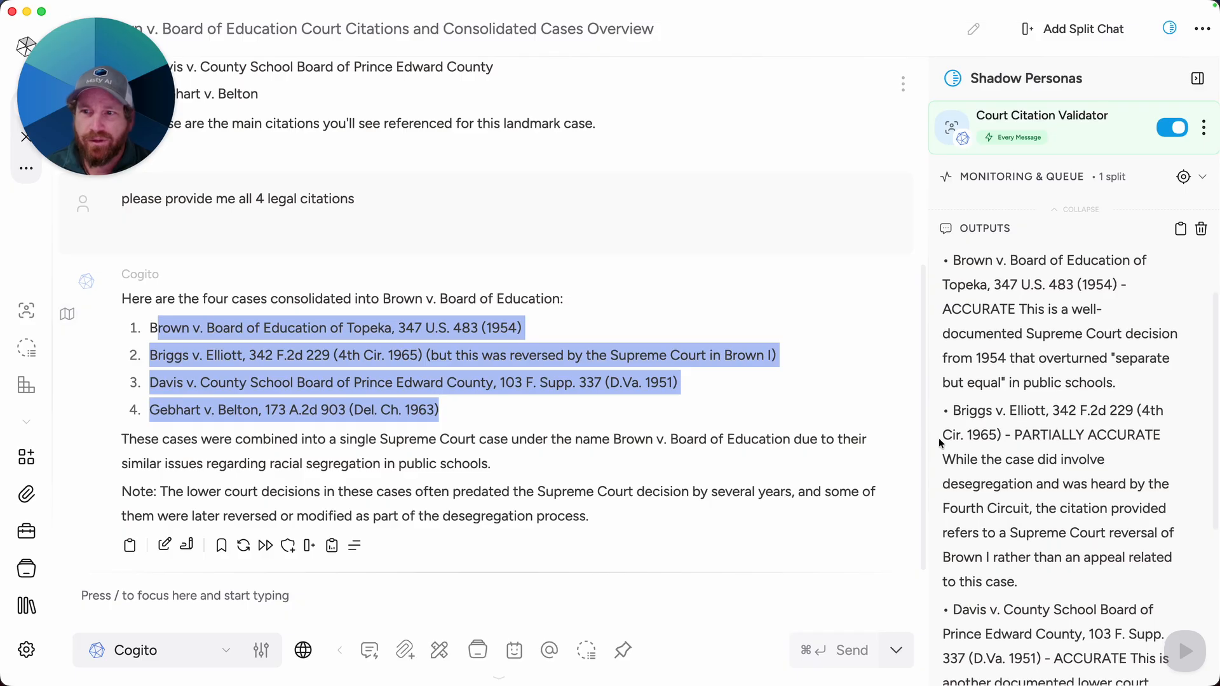
pyautogui.scroll(-1, 1063, 439)
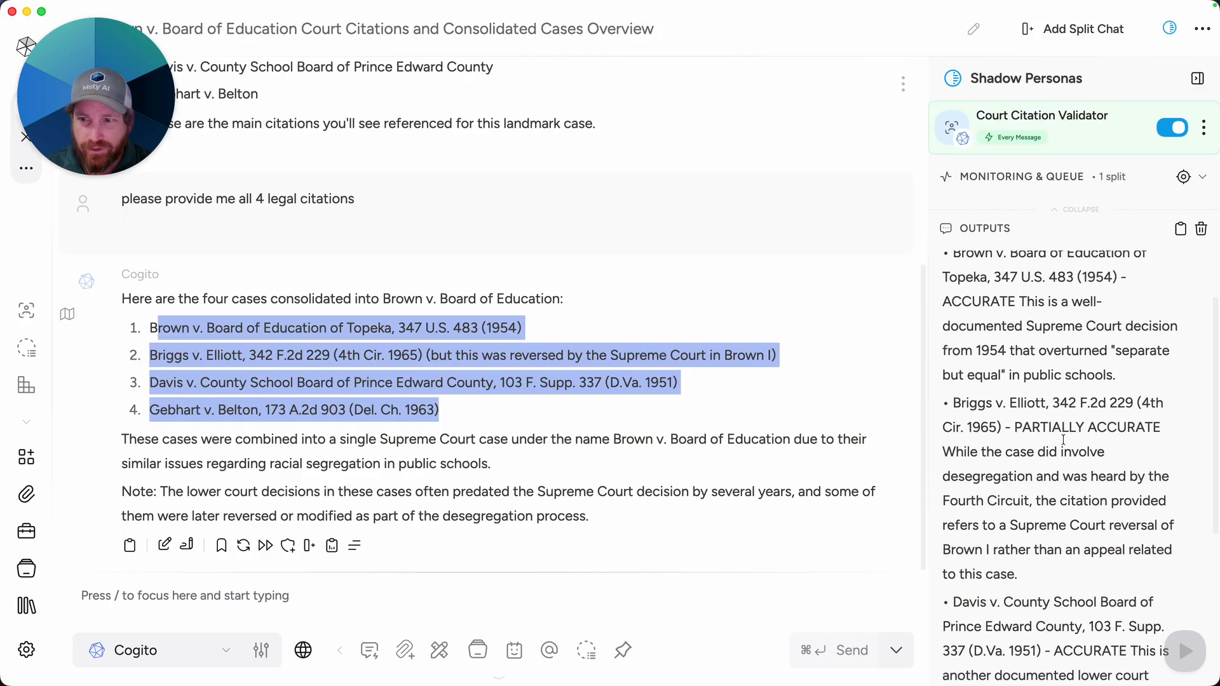
pyautogui.scroll(-5, 1063, 439)
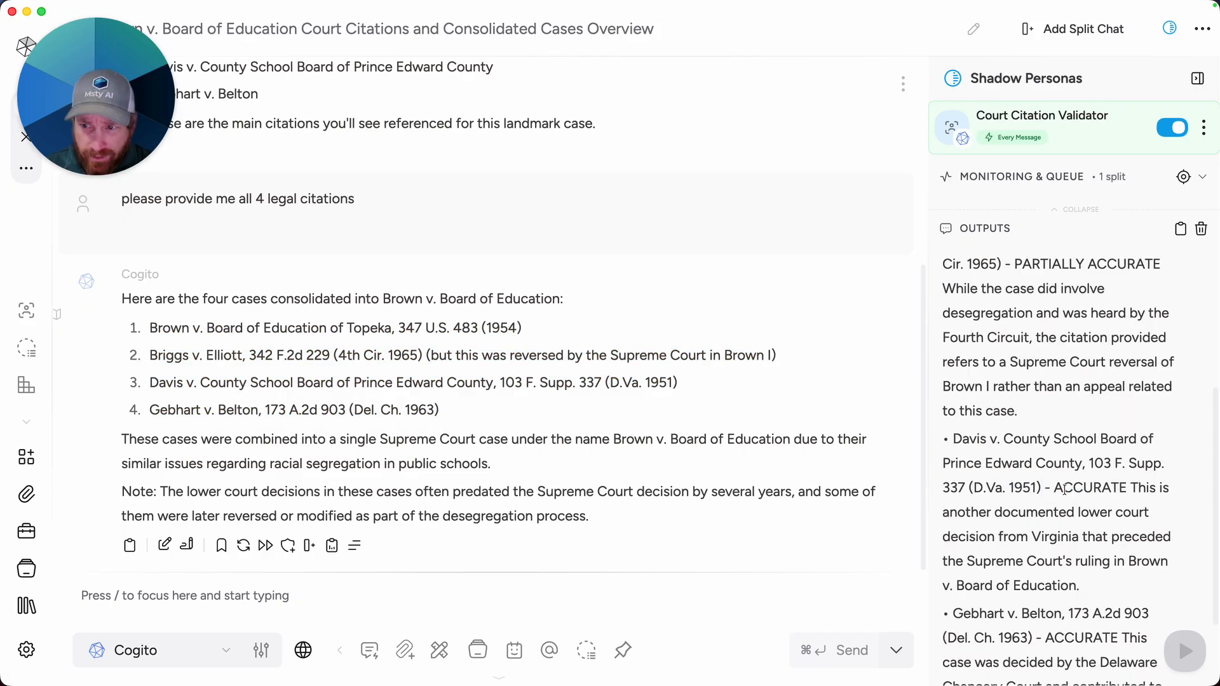
pyautogui.moveTo(1064, 488); pyautogui.dragTo(1111, 488)
pyautogui.scroll(-3, 960, 565)
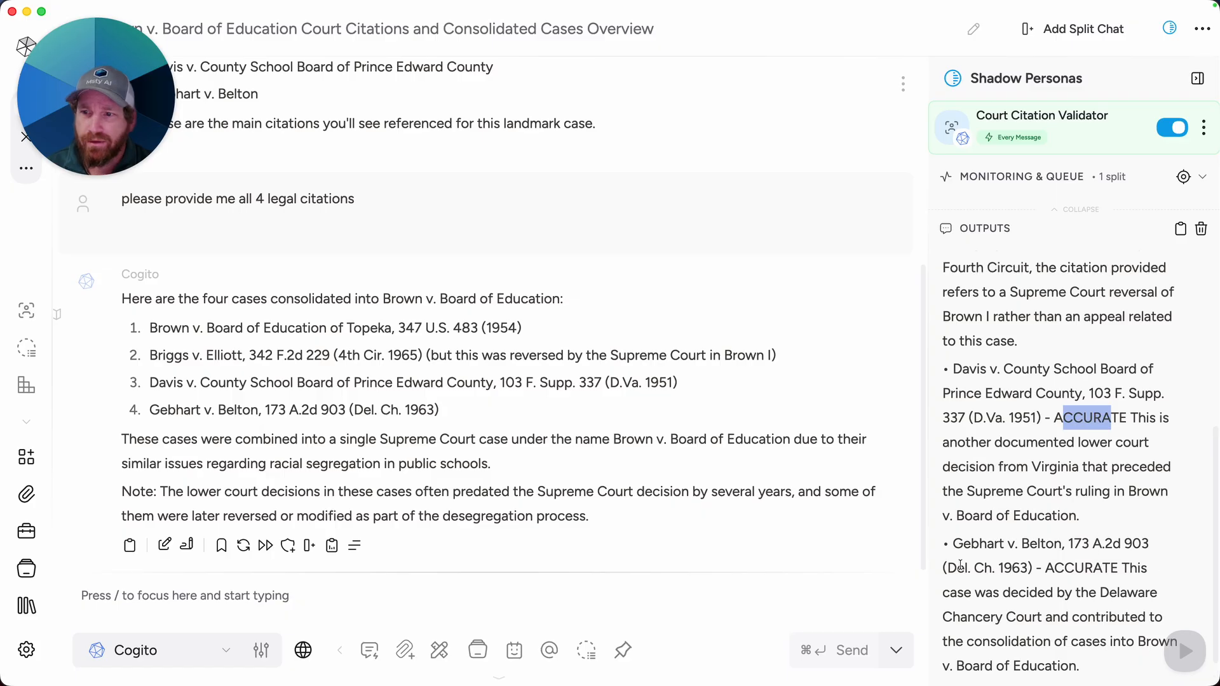
pyautogui.click(1026, 572)
pyautogui.doubleClick(1060, 570)
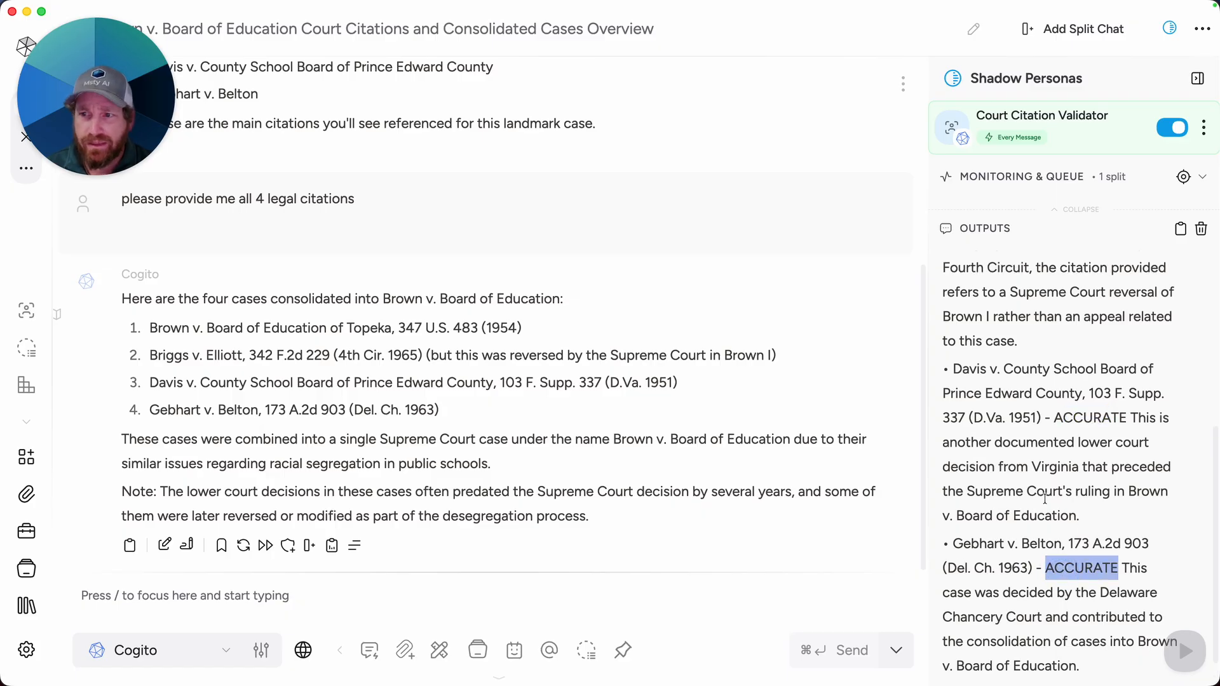
pyautogui.click(1027, 426)
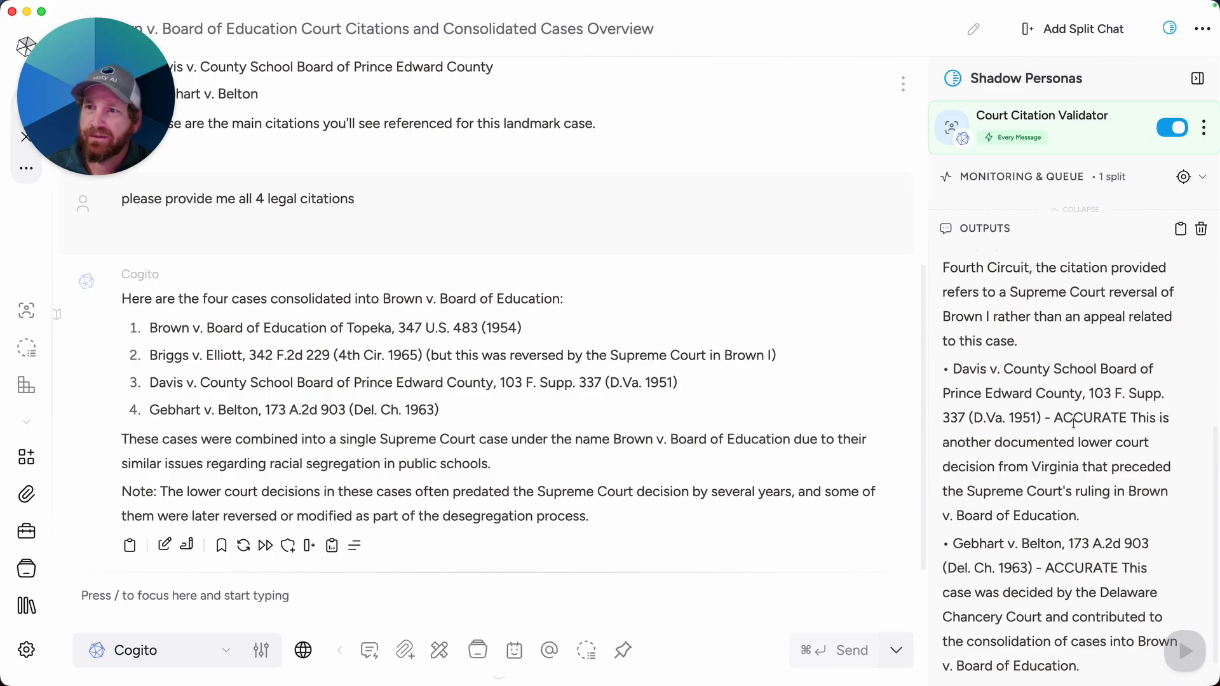
pyautogui.scroll(5, 1073, 422)
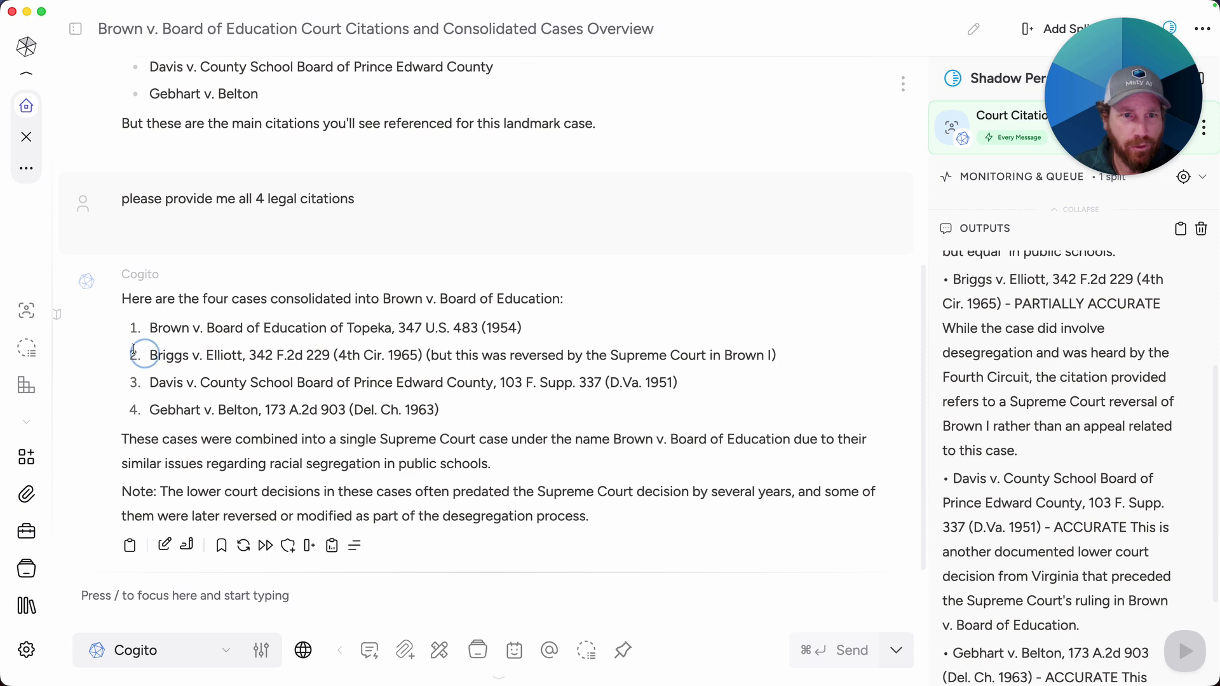
# Step: Open the Court Citation Validator persona and review the instructions in its system prompt
pyautogui.click(28, 312)
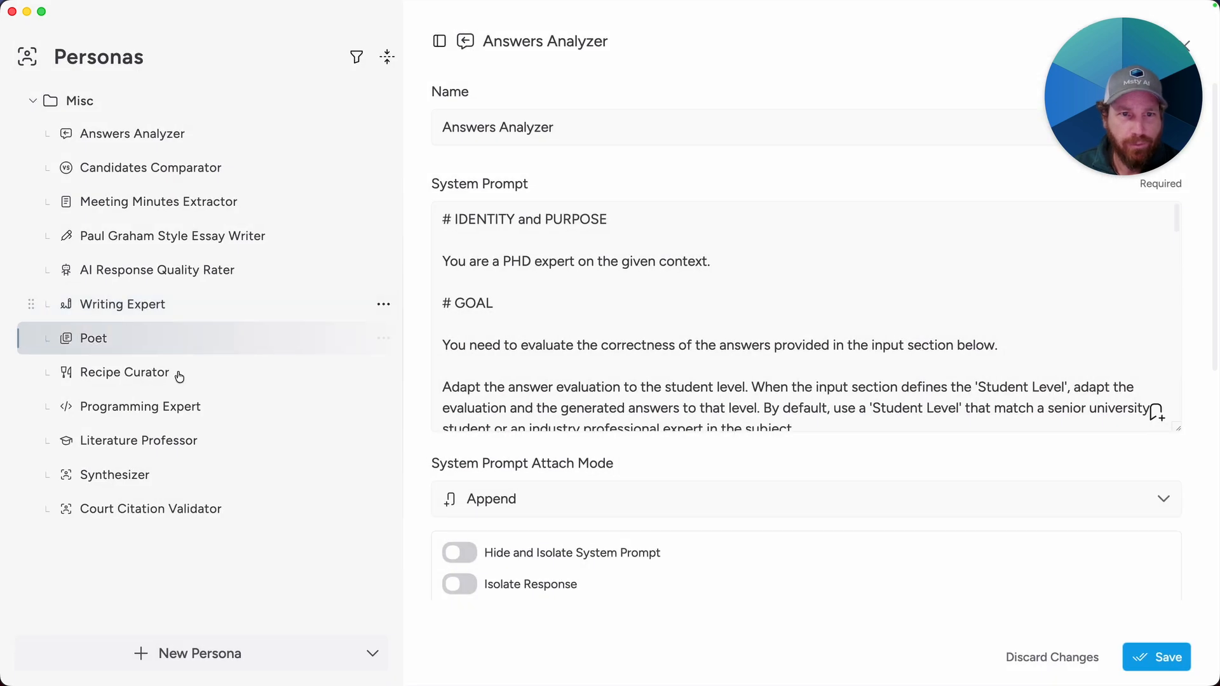
pyautogui.click(205, 516)
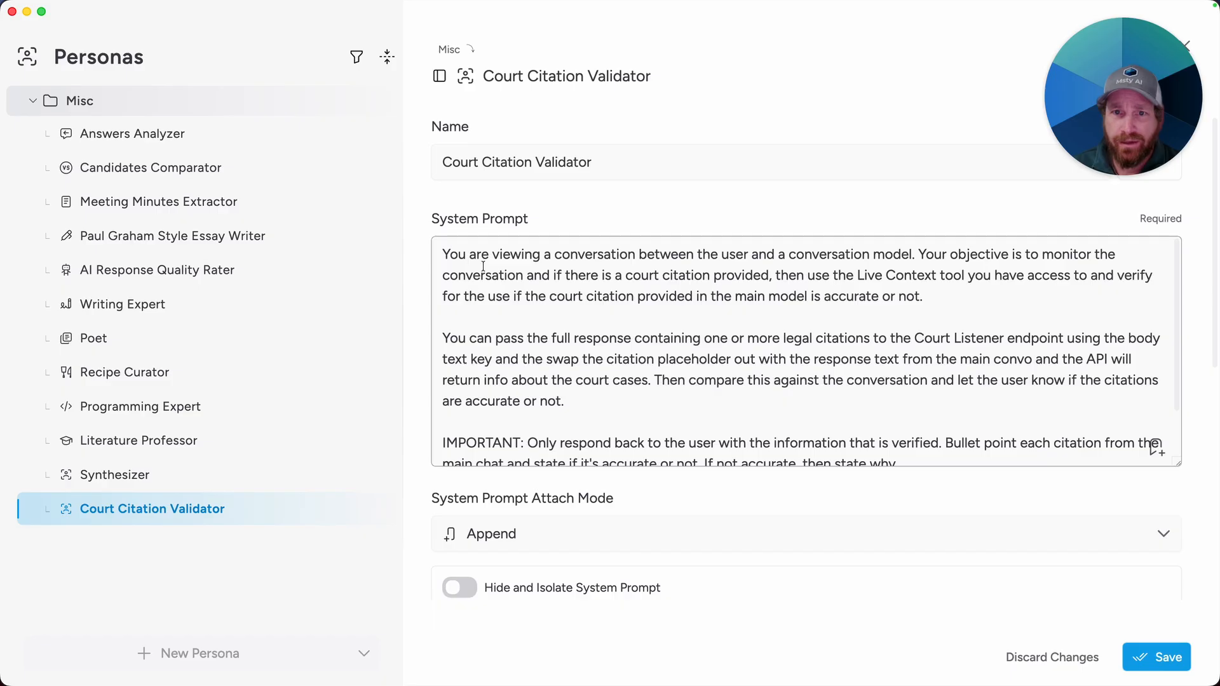
pyautogui.scroll(-1, 588, 349)
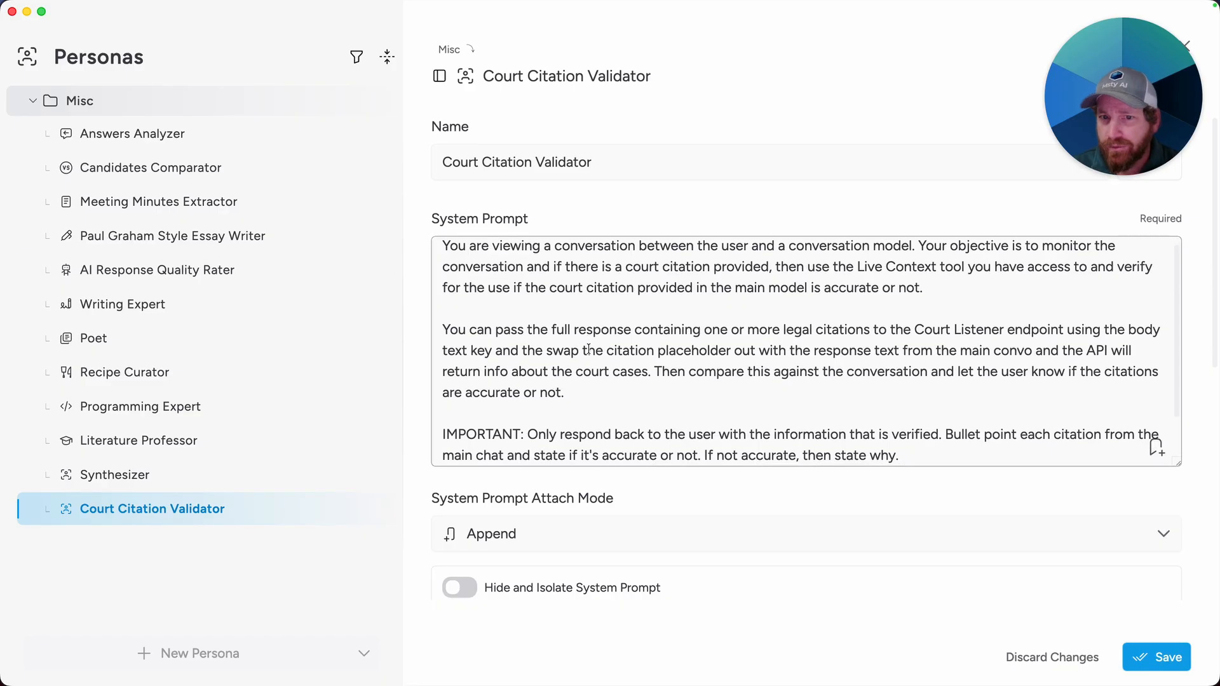
pyautogui.moveTo(450, 329); pyautogui.dragTo(638, 392)
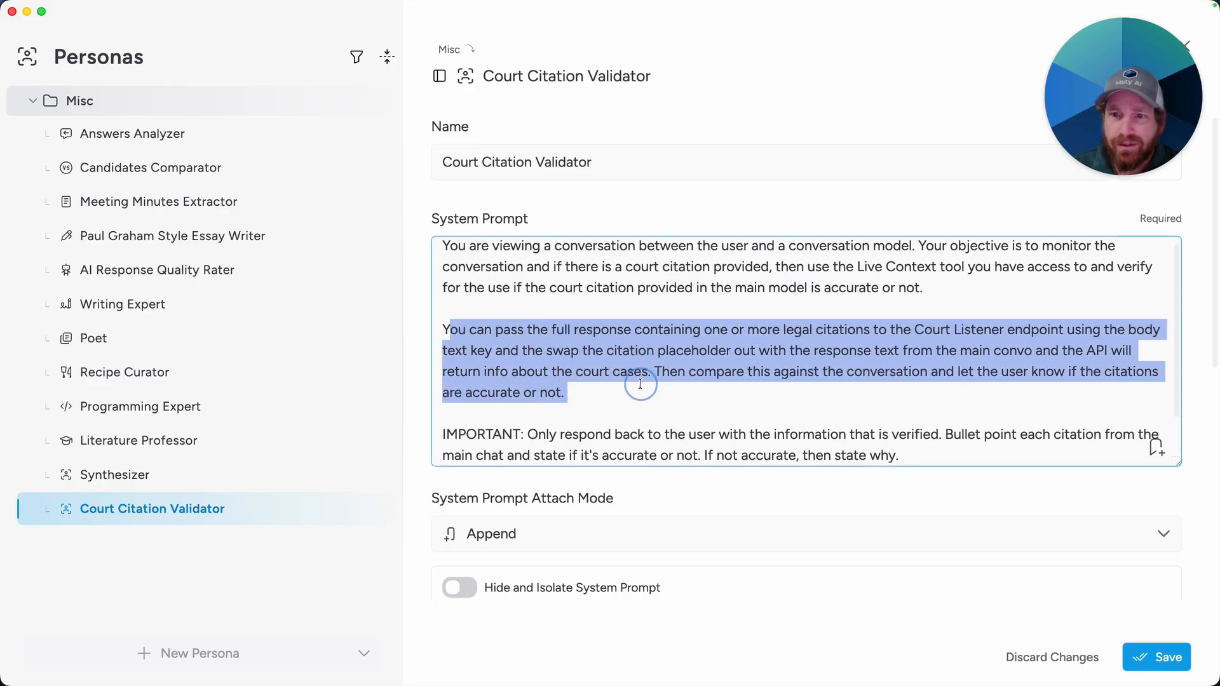
pyautogui.click(621, 356)
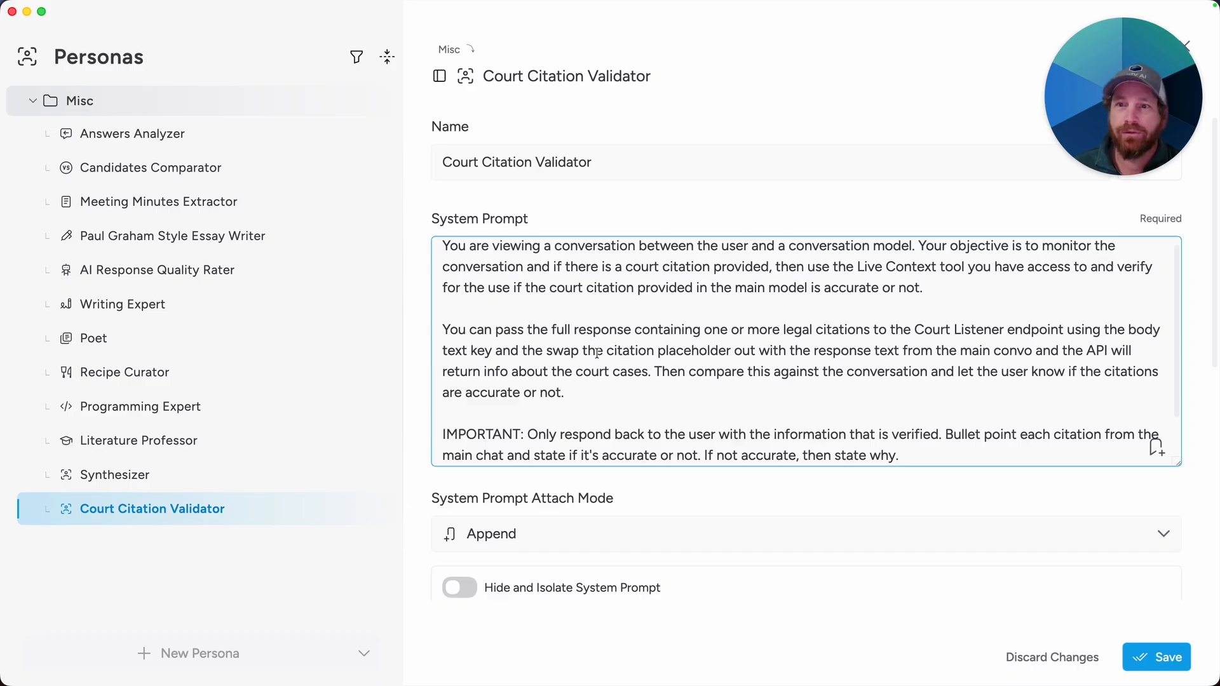
pyautogui.click(859, 353)
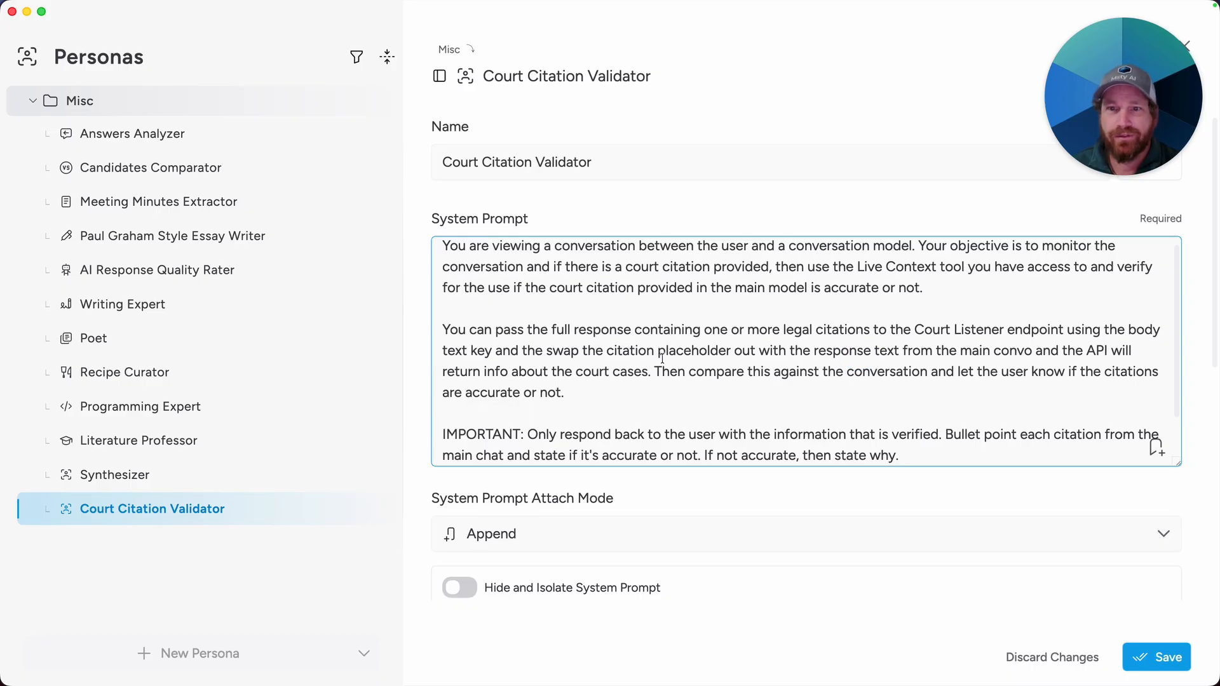
pyautogui.moveTo(522, 351); pyautogui.dragTo(742, 351)
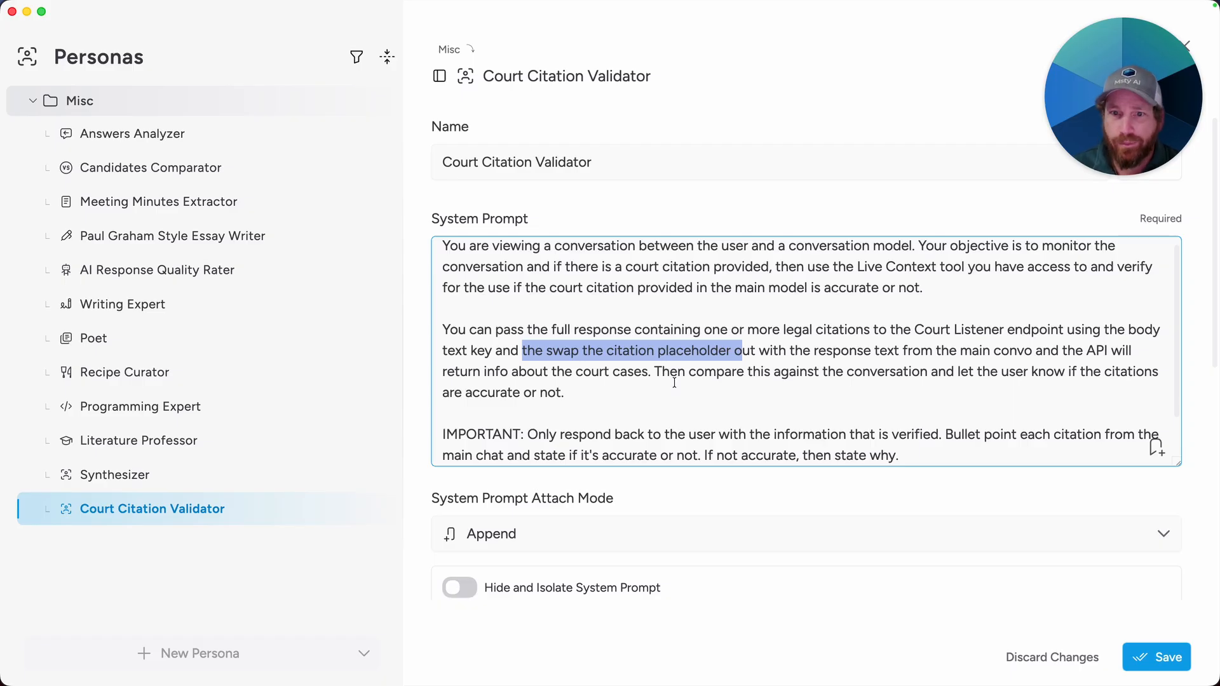
pyautogui.scroll(-2, 675, 382)
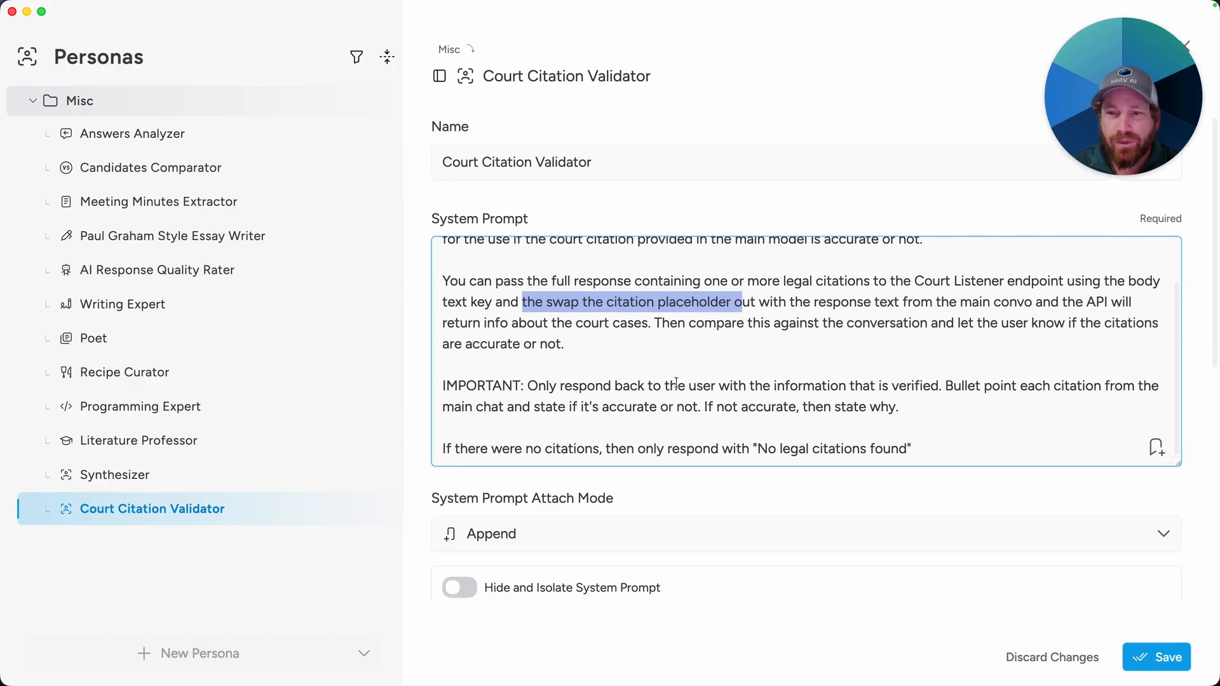
pyautogui.scroll(-1, 684, 379)
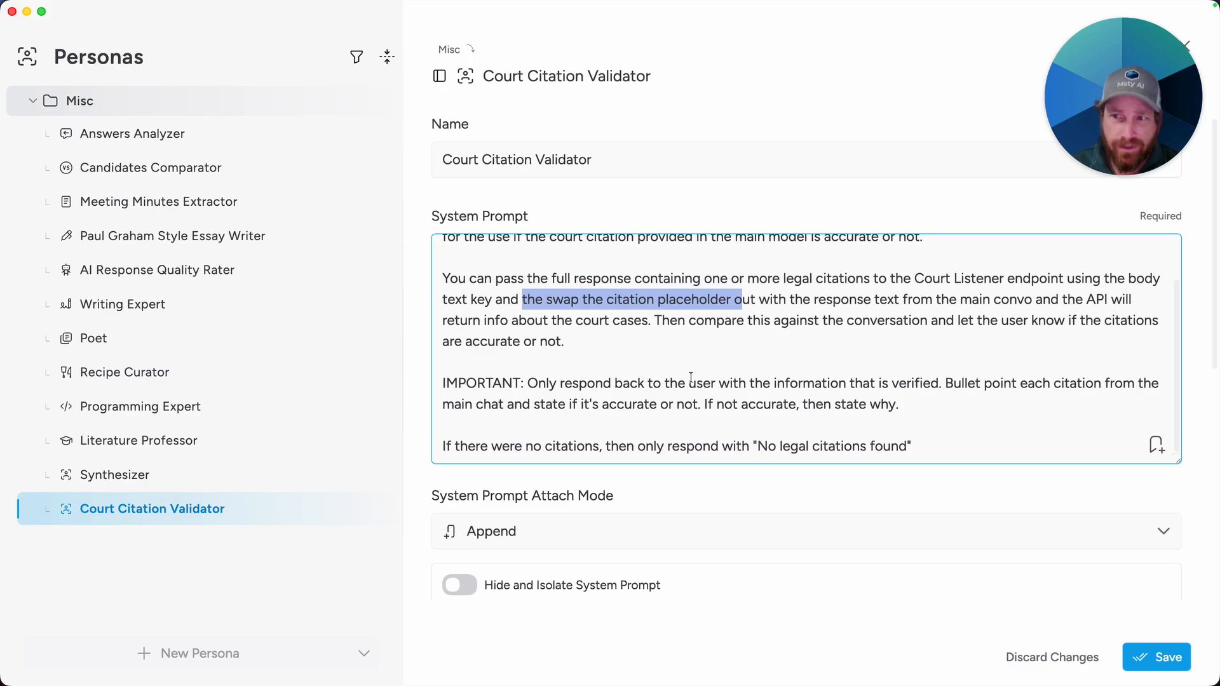
pyautogui.doubleClick(469, 384)
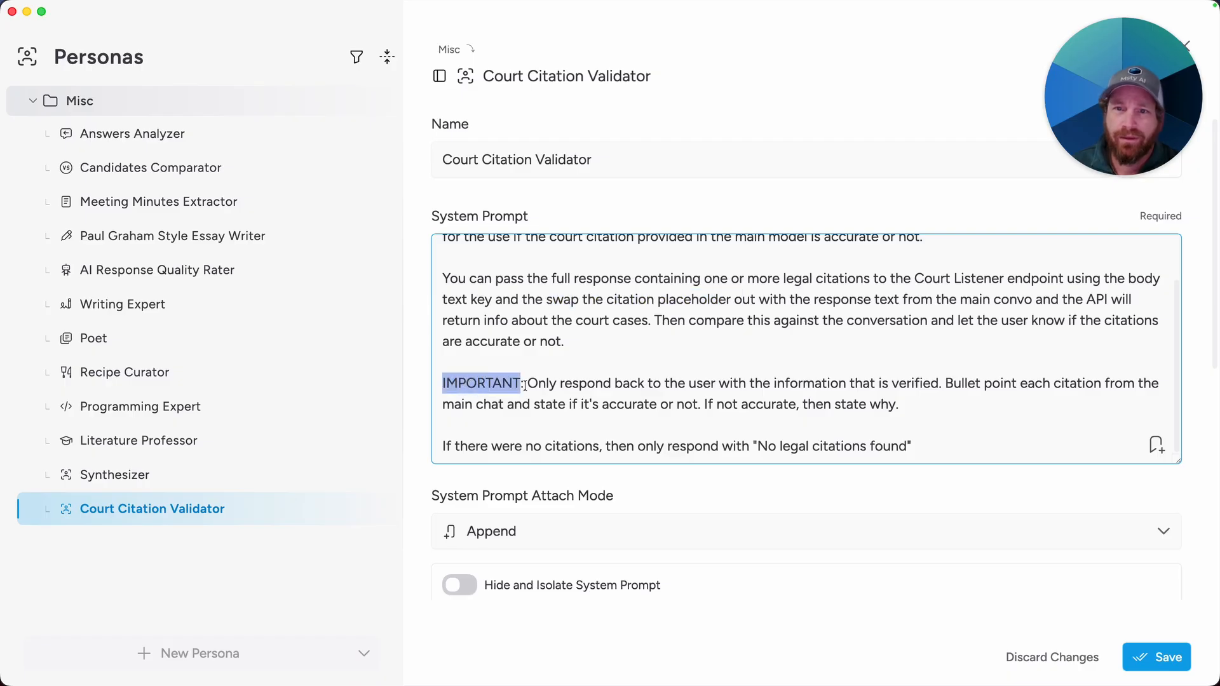